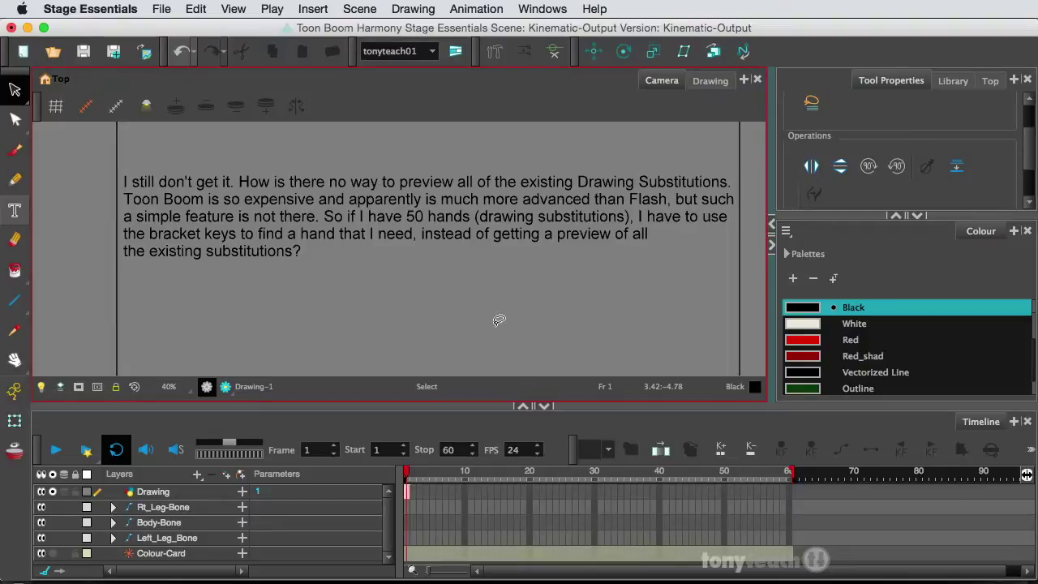
# Select the Drawing layer holding the quoted question text in the Timeline.
pyautogui.click(154, 491)
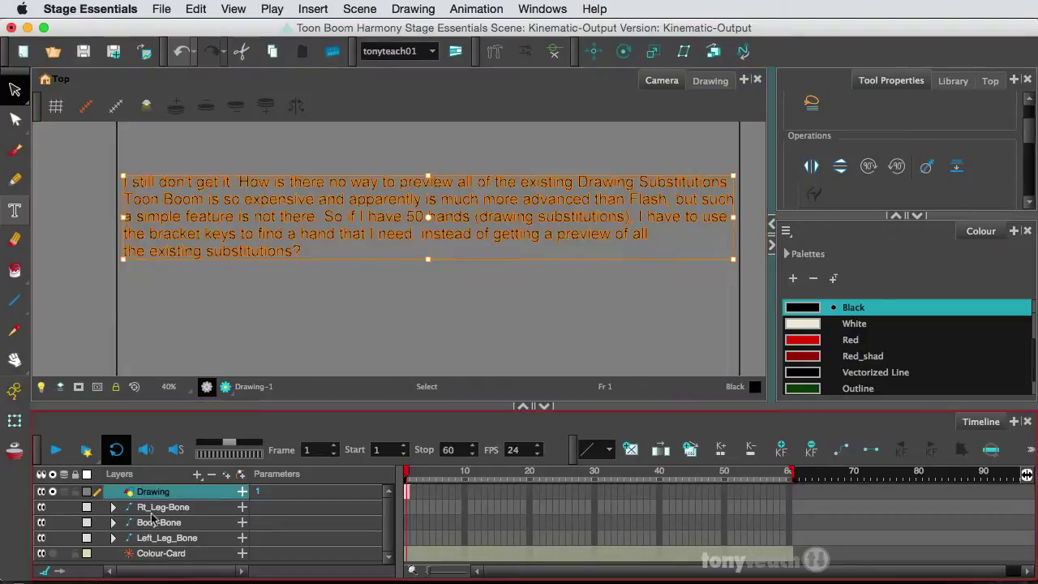
# Delete the question text layer, enlarge the Camera view and zoom out to fit Pepper's feet.
pyautogui.click(211, 474)
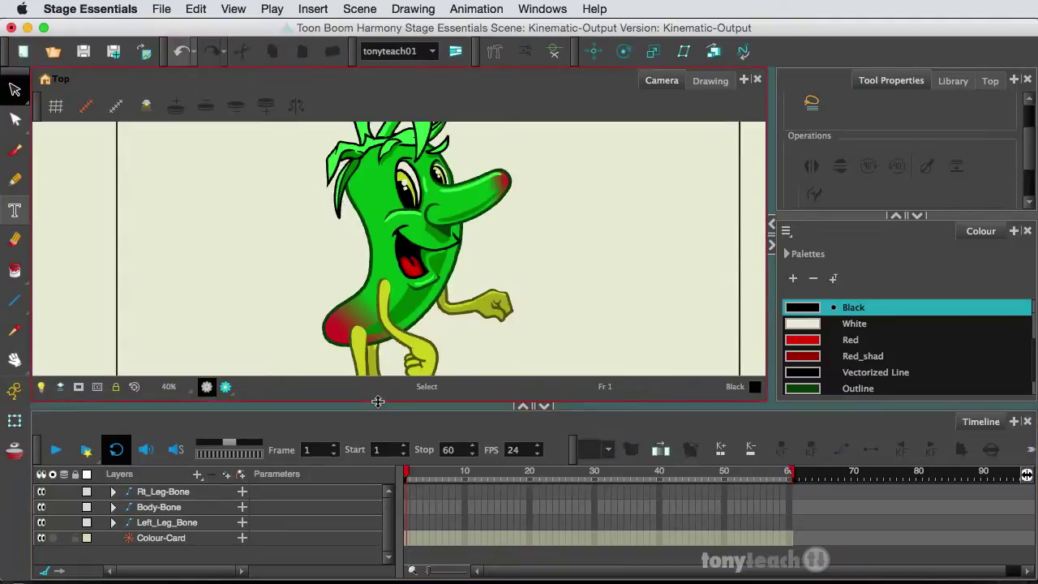
pyautogui.moveTo(377, 402); pyautogui.dragTo(378, 422)
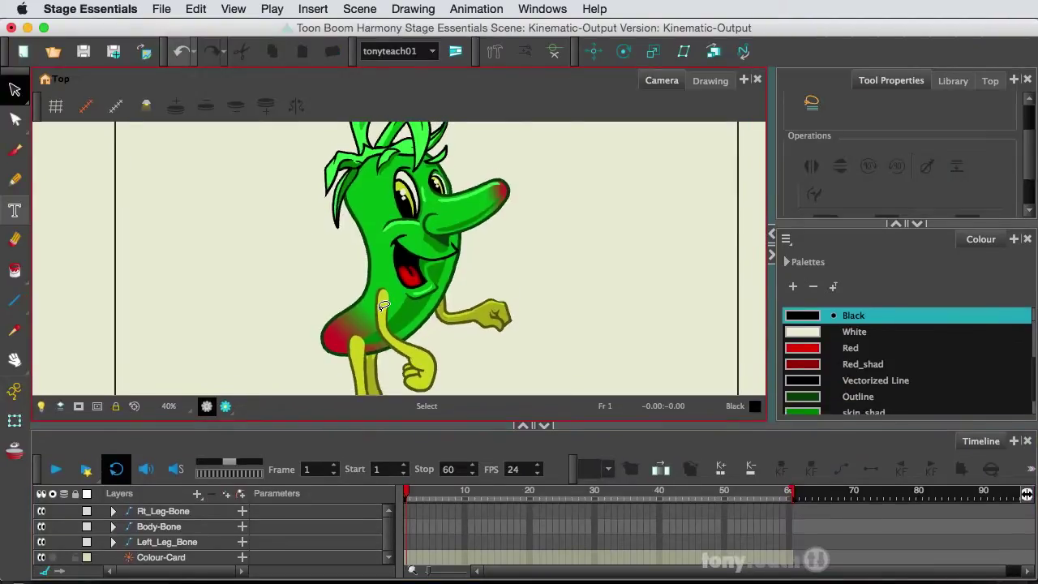
pyautogui.scroll(-2, 383, 307)
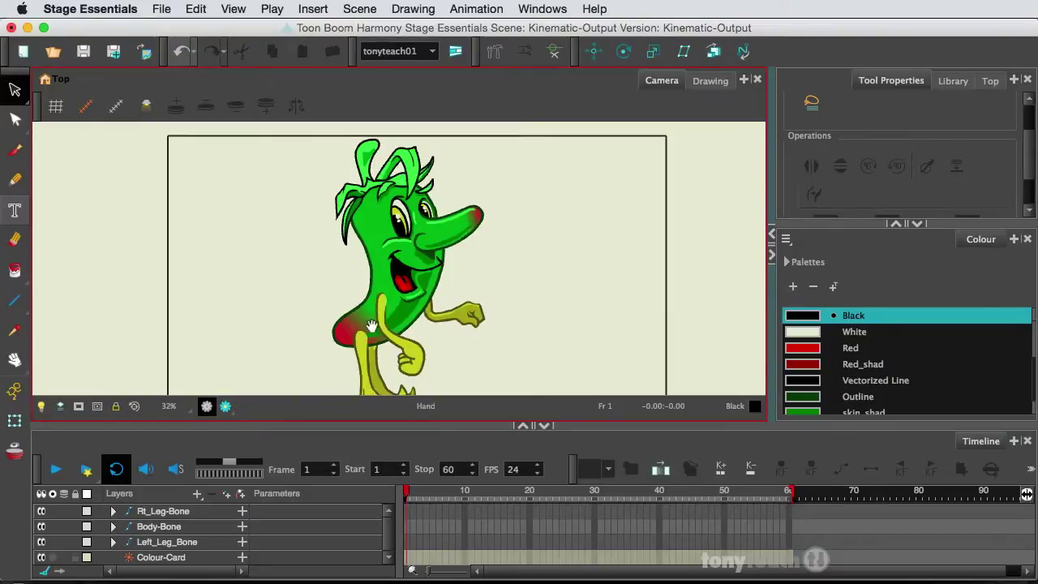
pyautogui.moveTo(365, 333)
pyautogui.mouseDown()
pyautogui.moveTo(382, 307)
pyautogui.moveTo(373, 306)
pyautogui.mouseUp()
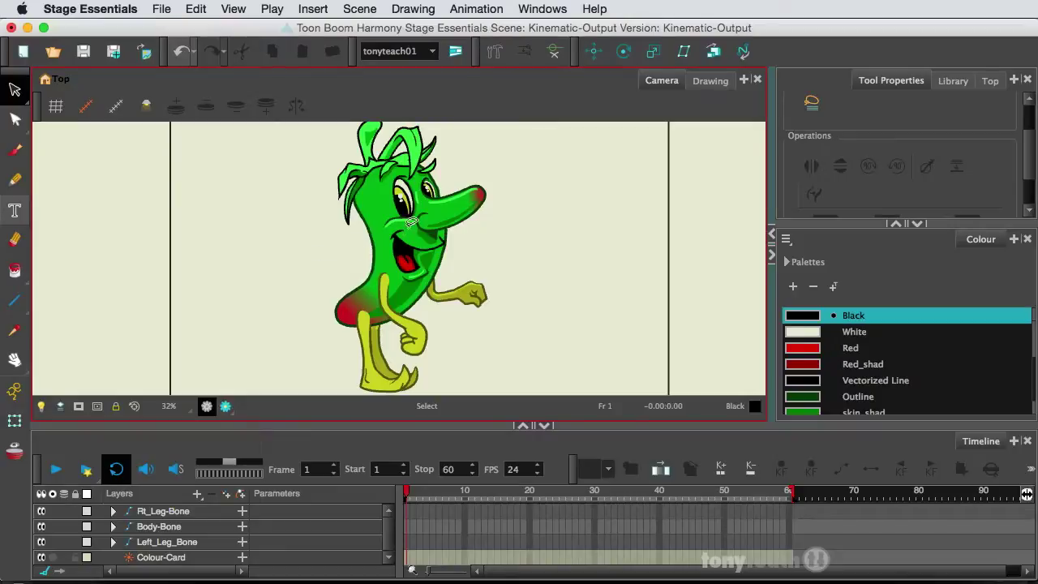
# Select Pepper's mouth with the Transform tool and give the Timeline more room.
pyautogui.click(13, 422)
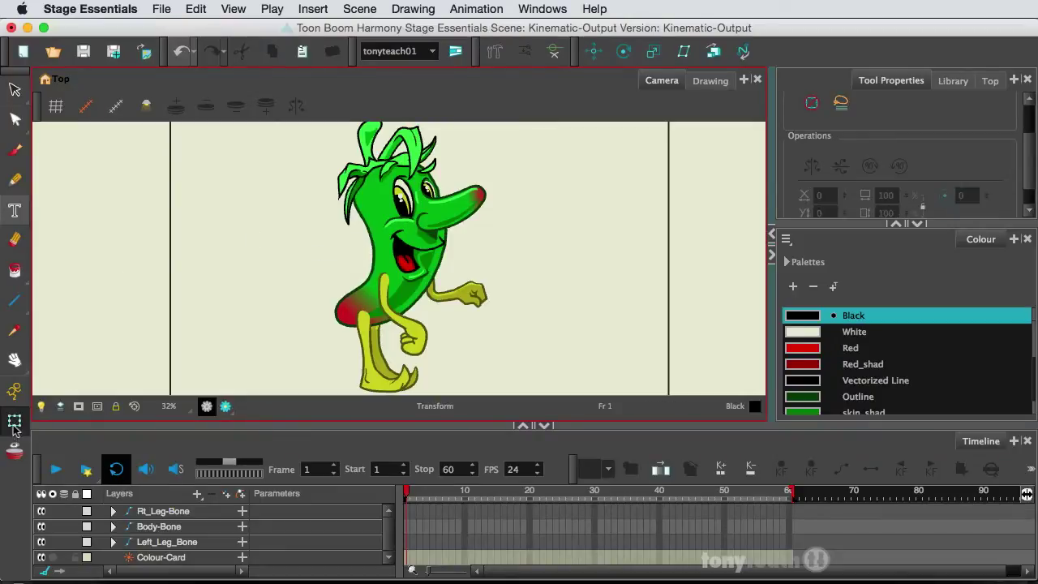
pyautogui.click(418, 241)
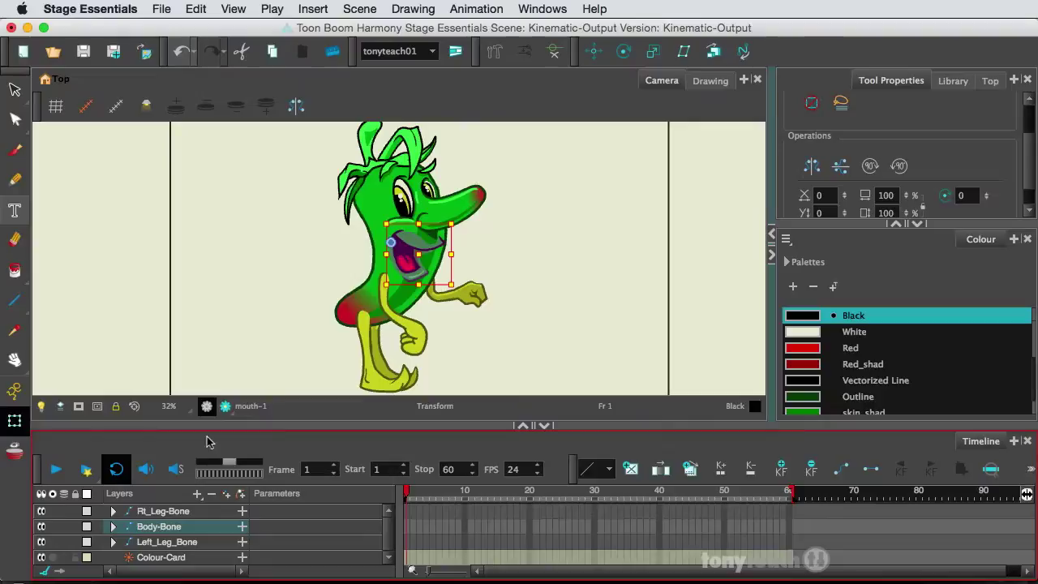
pyautogui.moveTo(207, 424); pyautogui.dragTo(211, 371)
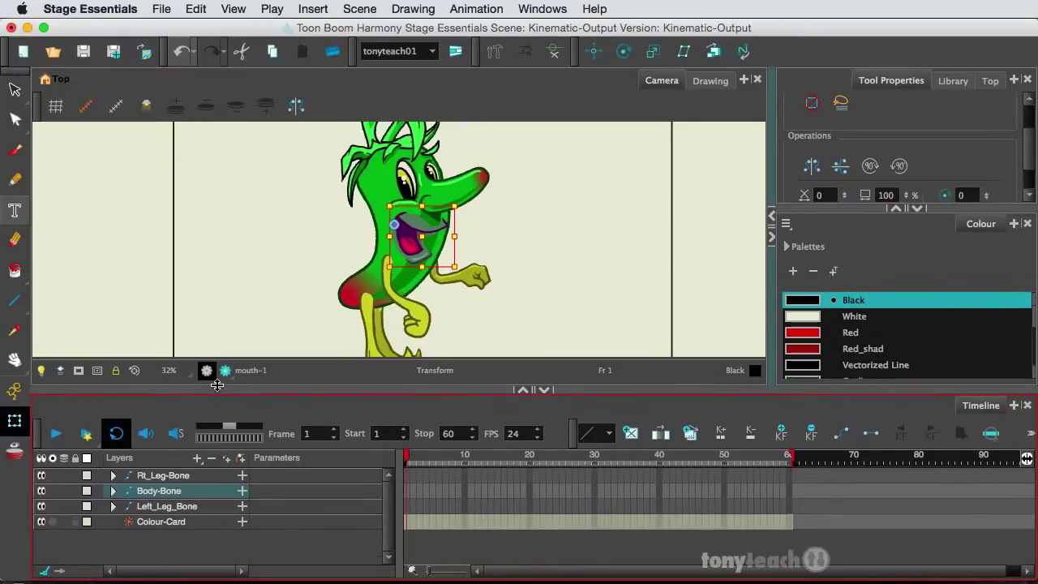
# Expand Body-Bone and KinematicOutput, then select the mouth layer.
pyautogui.click(115, 487)
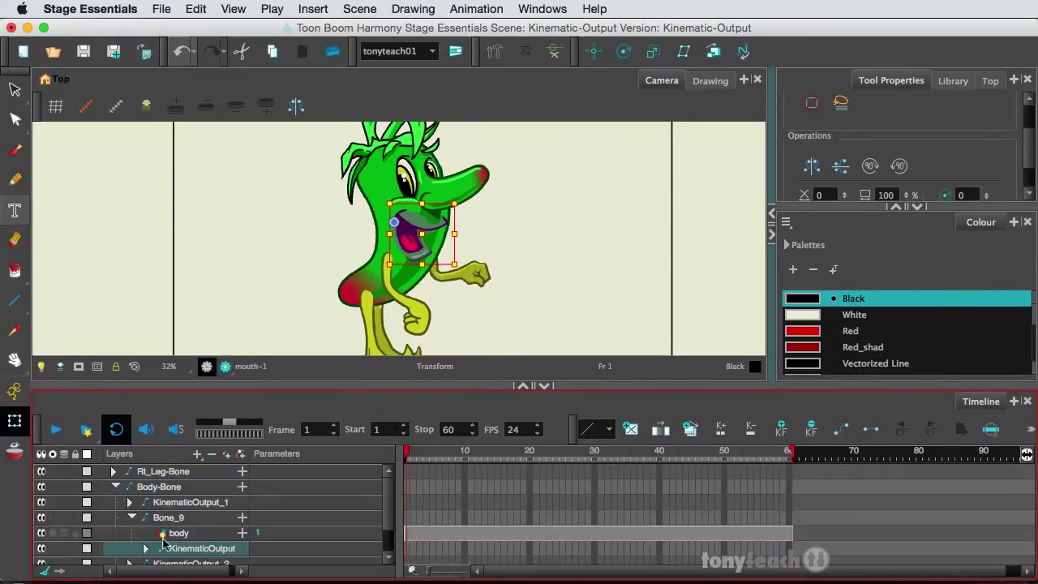
pyautogui.scroll(-1, 168, 542)
pyautogui.click(145, 533)
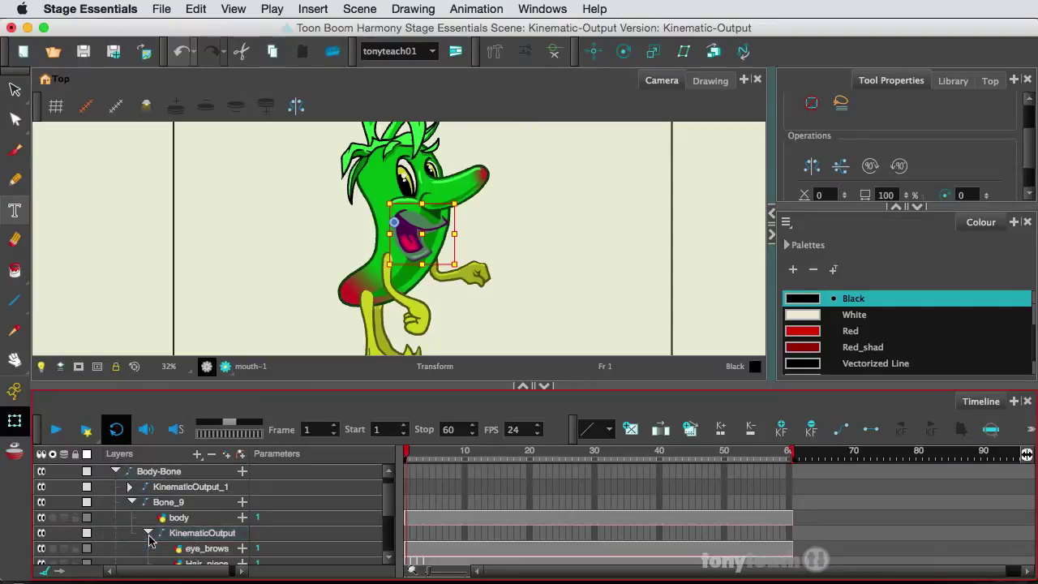
pyautogui.scroll(-3, 199, 543)
pyautogui.click(199, 548)
pyautogui.scroll(-1, 207, 544)
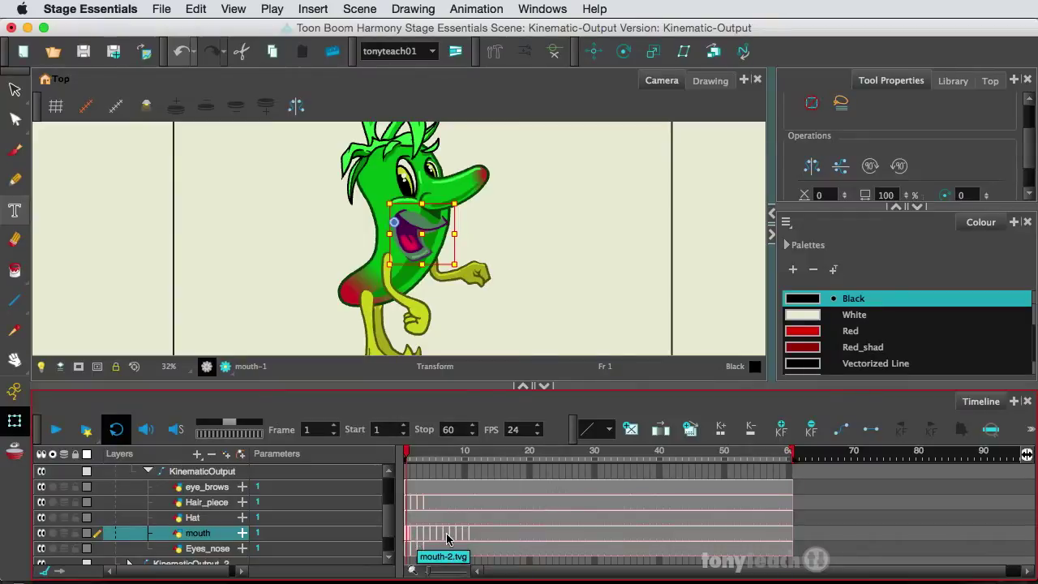
# Step forward and back through the first frames to preview the mouth drawings.
pyautogui.press('.')
pyautogui.press('.')
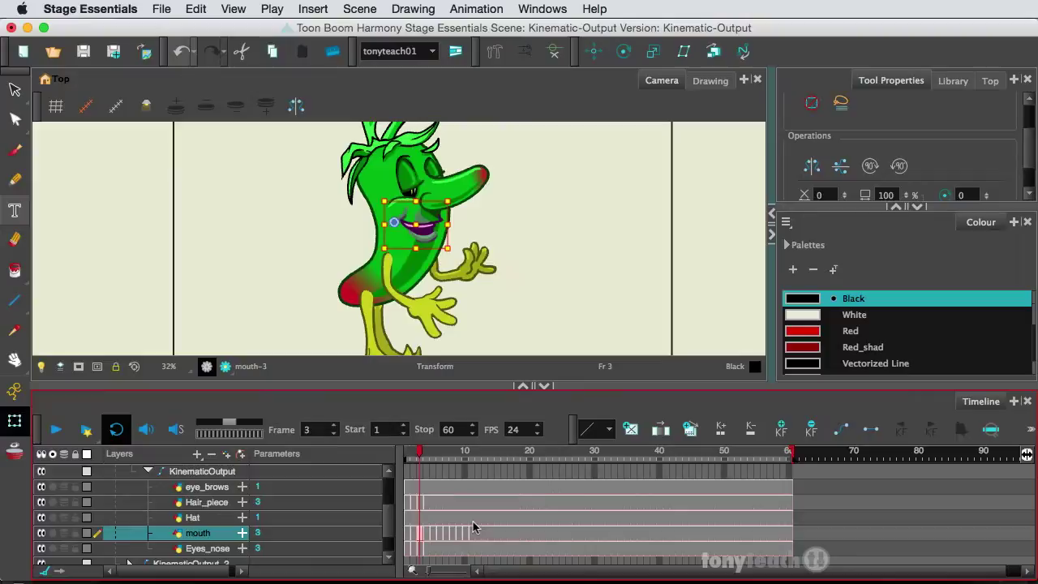
pyautogui.press('.')
pyautogui.press('.')
pyautogui.press('.')
pyautogui.press('.')
pyautogui.press('.')
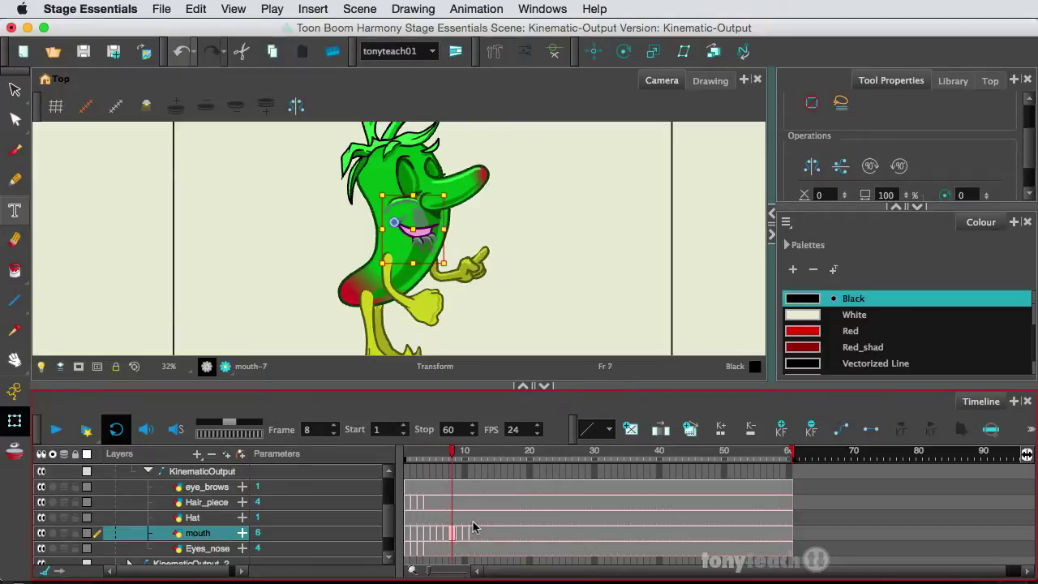
pyautogui.press('.')
pyautogui.press('.')
pyautogui.press('.')
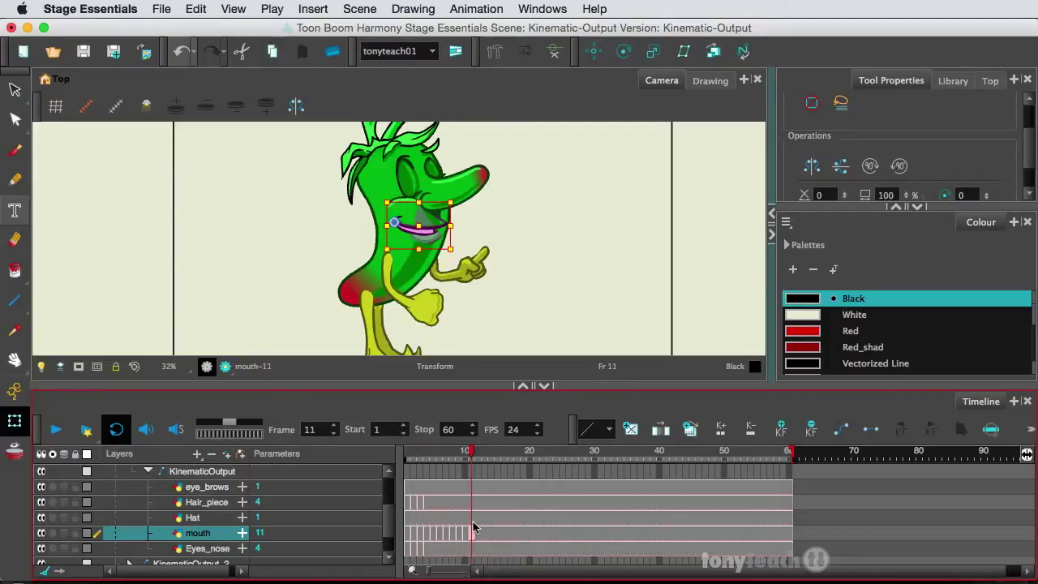
pyautogui.press(',')
pyautogui.press(',')
pyautogui.press(',')
pyautogui.press(',')
pyautogui.press(',')
pyautogui.press(',')
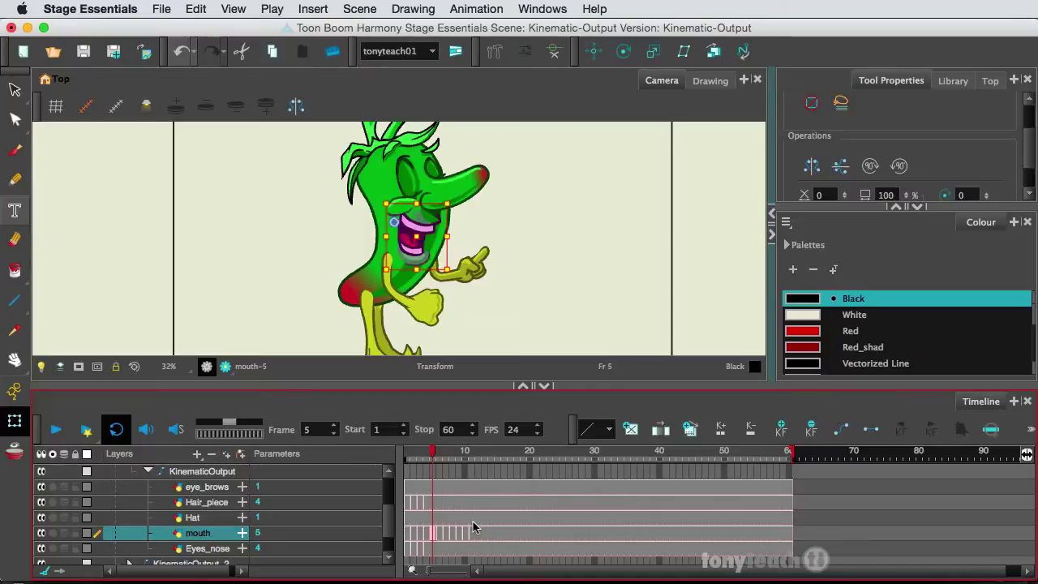
pyautogui.press(',')
pyautogui.press(',')
pyautogui.press(',')
pyautogui.press(',')
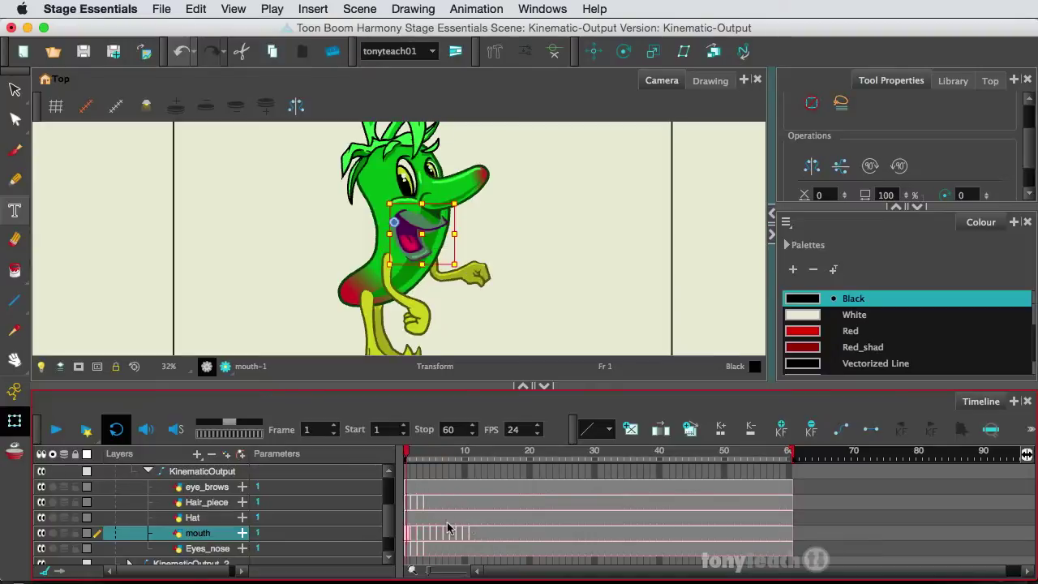
# Move the playhead to frame 5, step around, and finish on mouth drawing 11 at frame 11.
pyautogui.moveTo(418, 456); pyautogui.dragTo(441, 461)
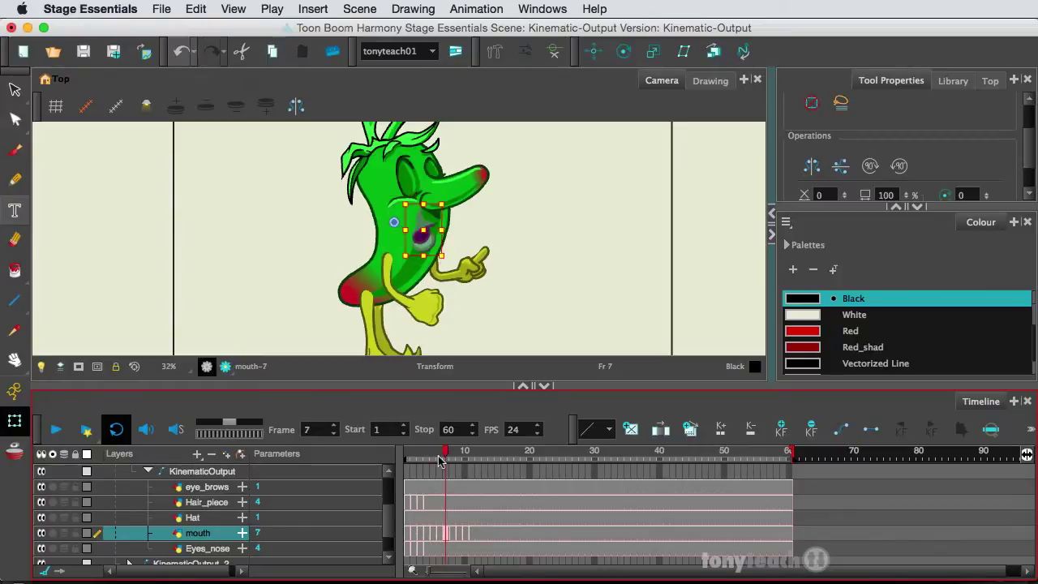
pyautogui.press('.')
pyautogui.press('.')
pyautogui.press('.')
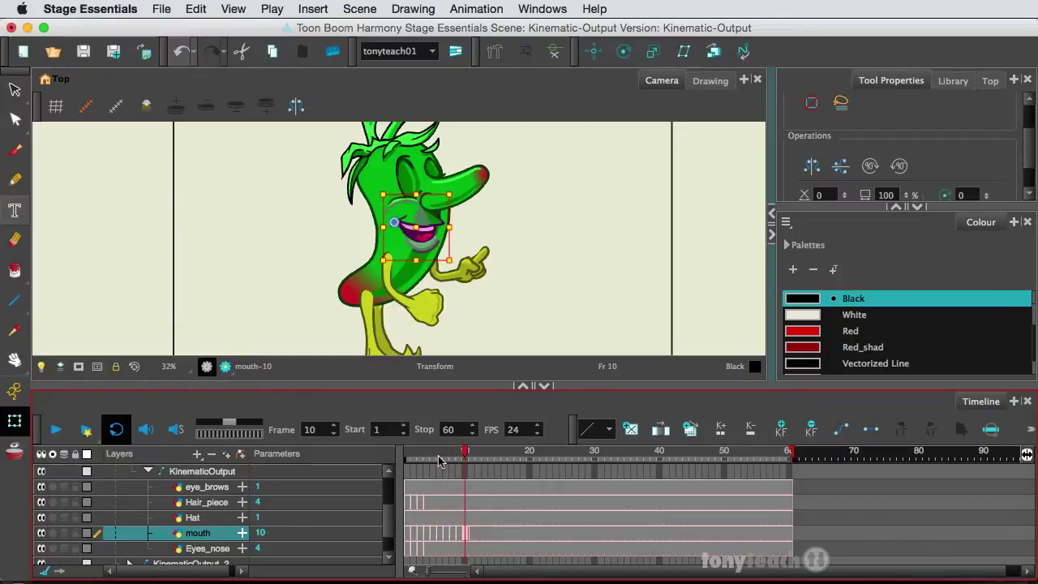
pyautogui.press('.')
pyautogui.press(',')
pyautogui.press(',')
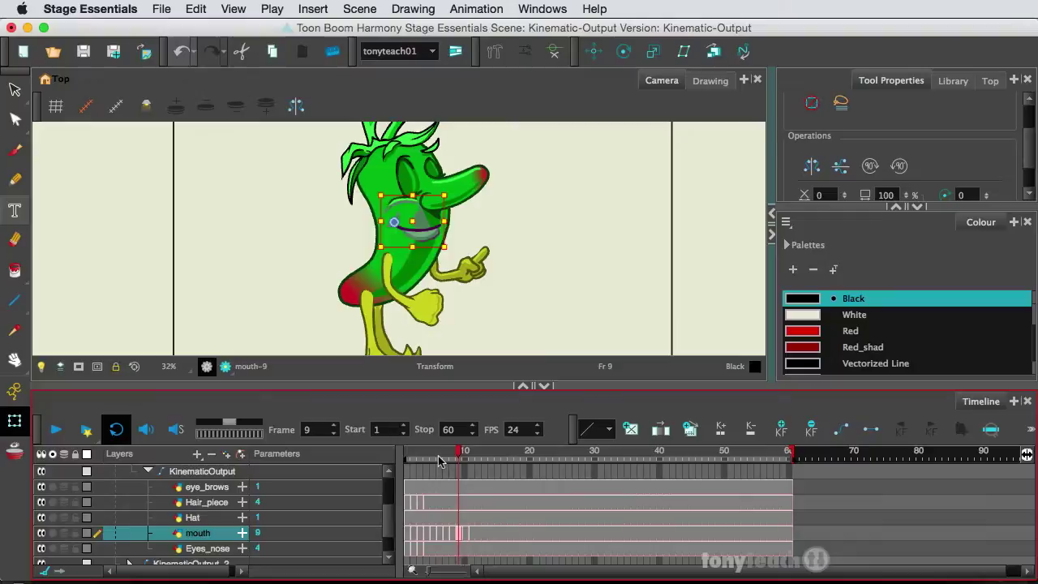
pyautogui.press(',')
pyautogui.press(',')
pyautogui.press(',')
pyautogui.press(',')
pyautogui.press(',')
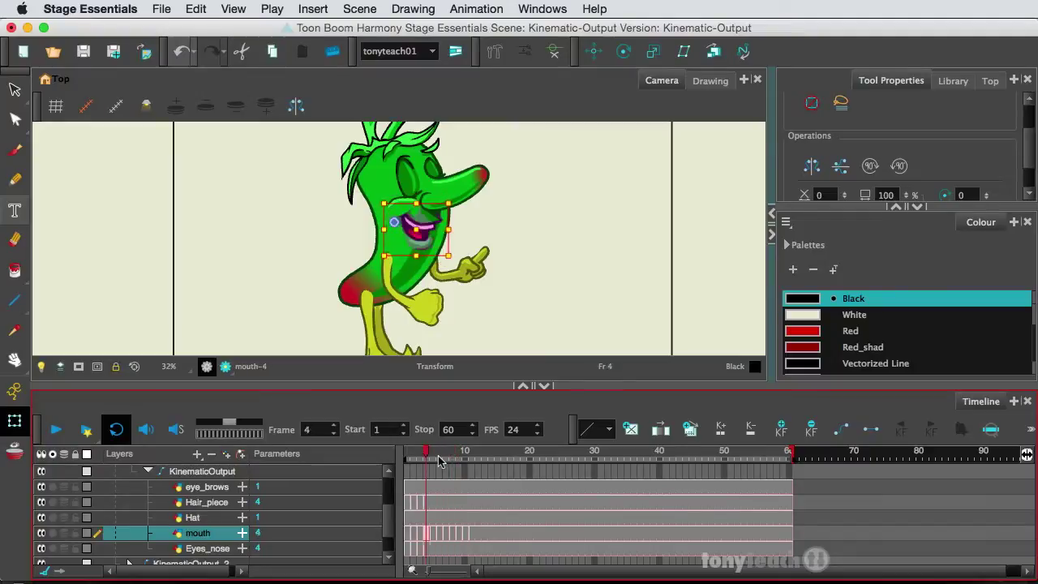
pyautogui.press(',')
pyautogui.press(',')
pyautogui.press(',')
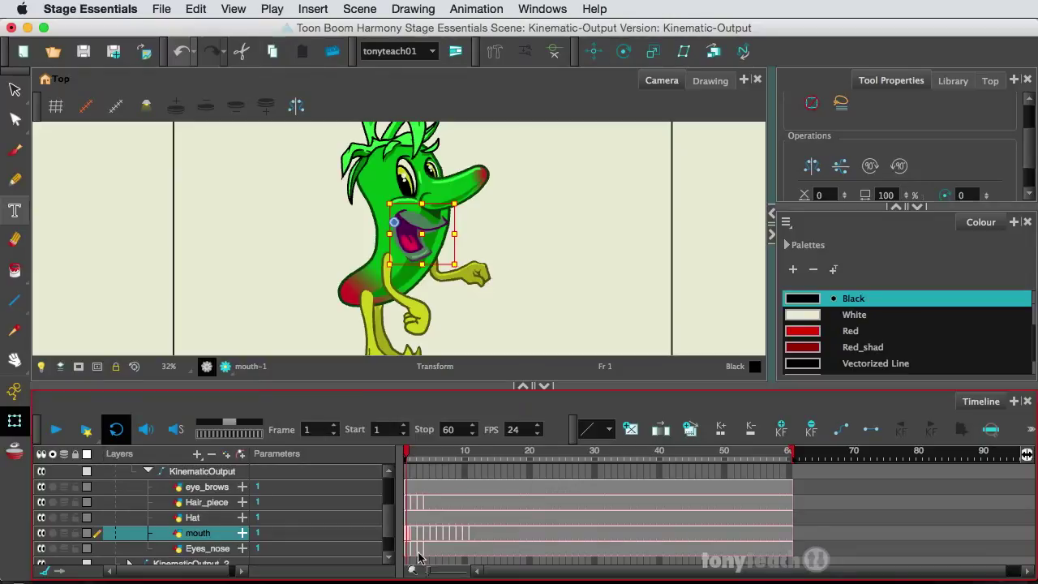
pyautogui.click(471, 537)
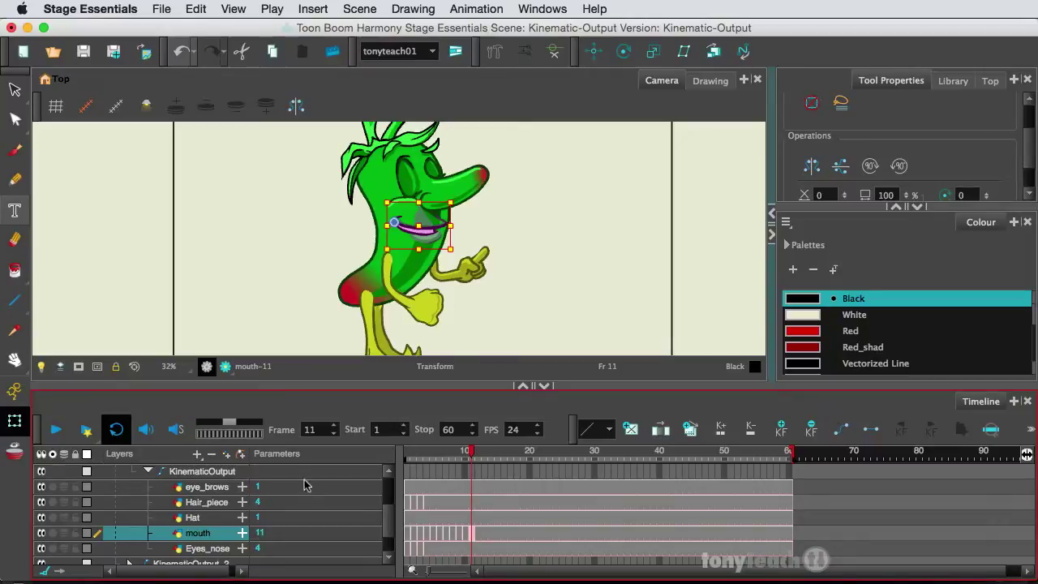
# Show an enlarged Drawing Substitution preview and select the mouth cell at frame 12.
pyautogui.click(953, 83)
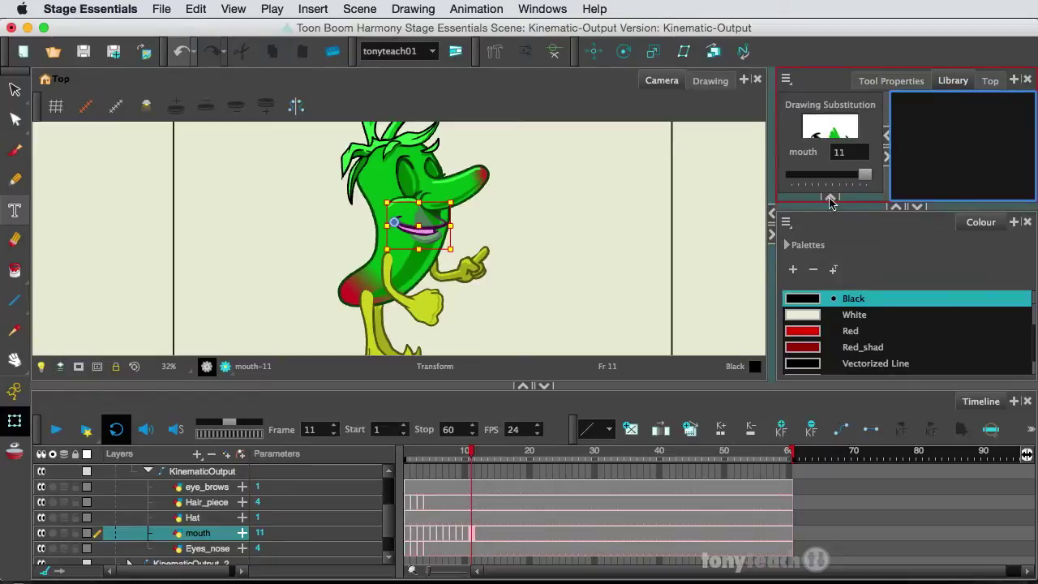
pyautogui.moveTo(829, 205); pyautogui.dragTo(829, 316)
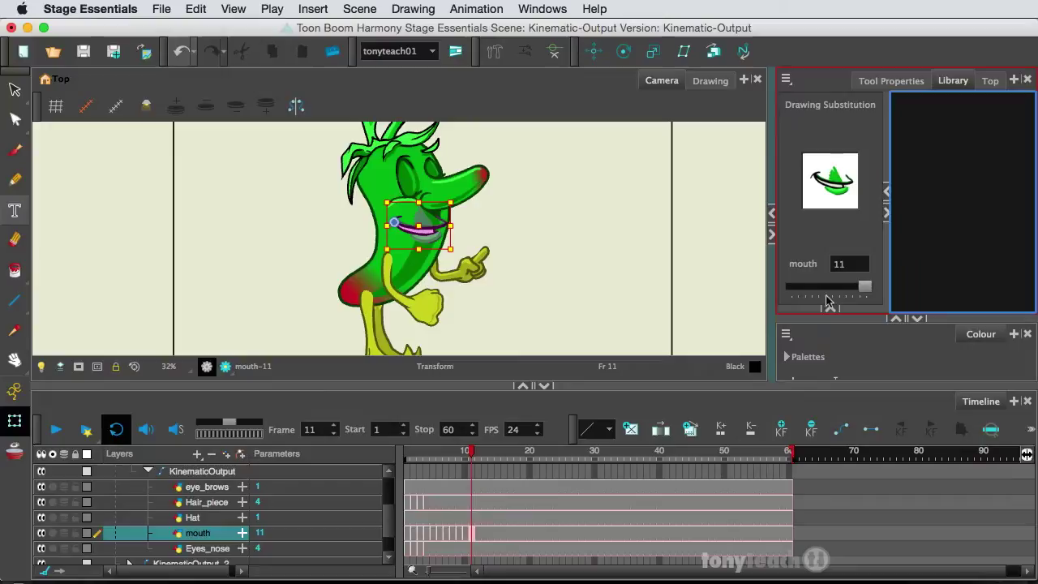
pyautogui.click(471, 533)
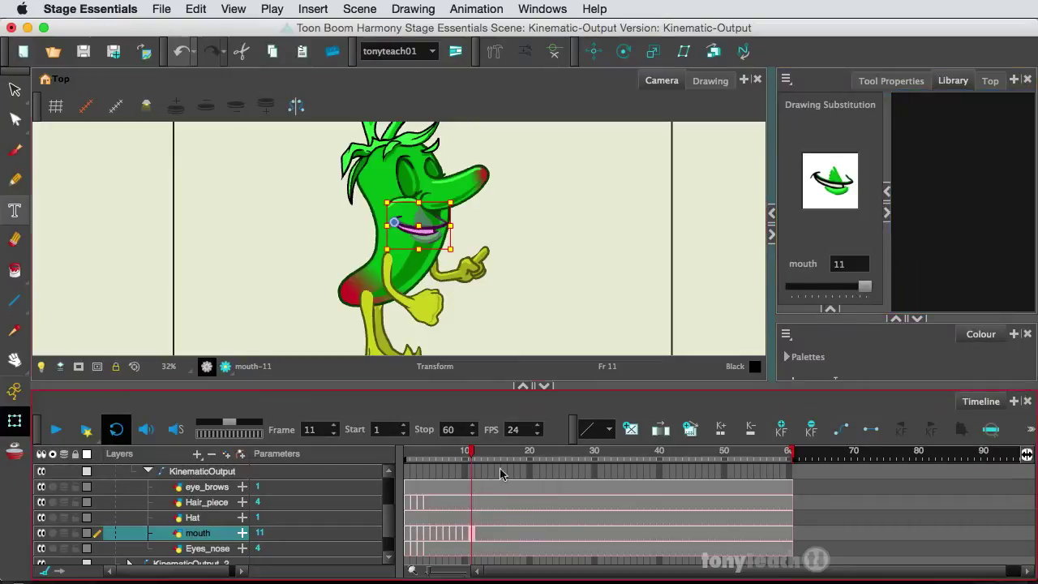
pyautogui.click(479, 533)
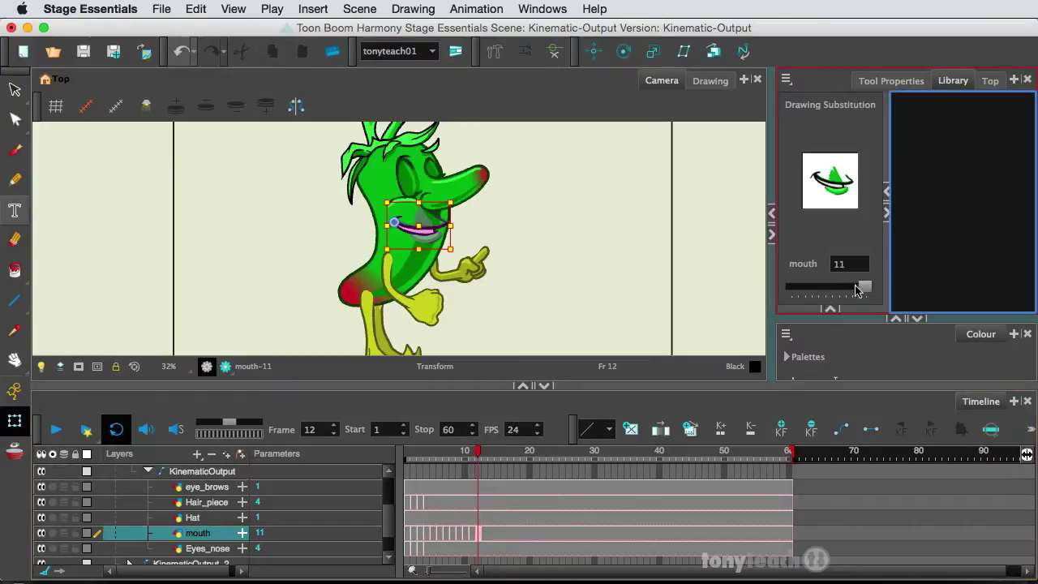
# Try swapping the frame 12 mouth drawing with the substitution slider, then undo it.
pyautogui.moveTo(864, 287)
pyautogui.mouseDown()
pyautogui.moveTo(814, 294)
pyautogui.moveTo(853, 297)
pyautogui.moveTo(834, 297)
pyautogui.mouseUp()
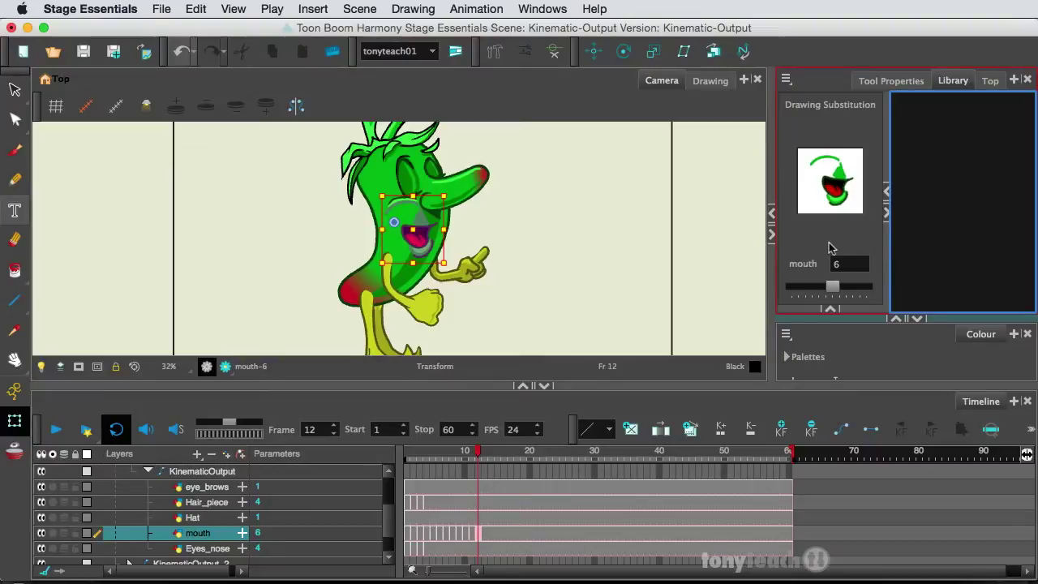
pyautogui.press('super')
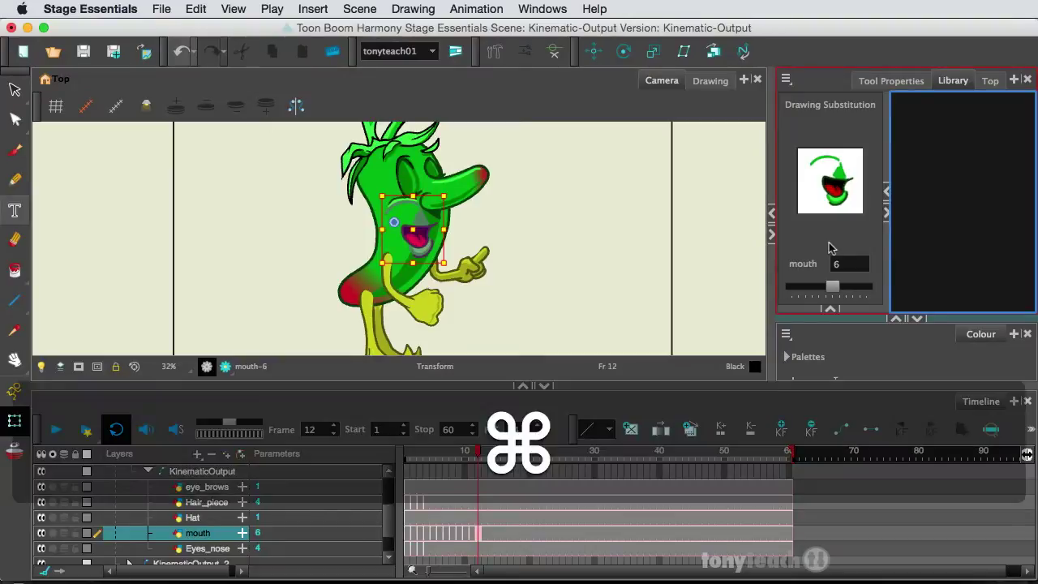
pyautogui.press('super+z')
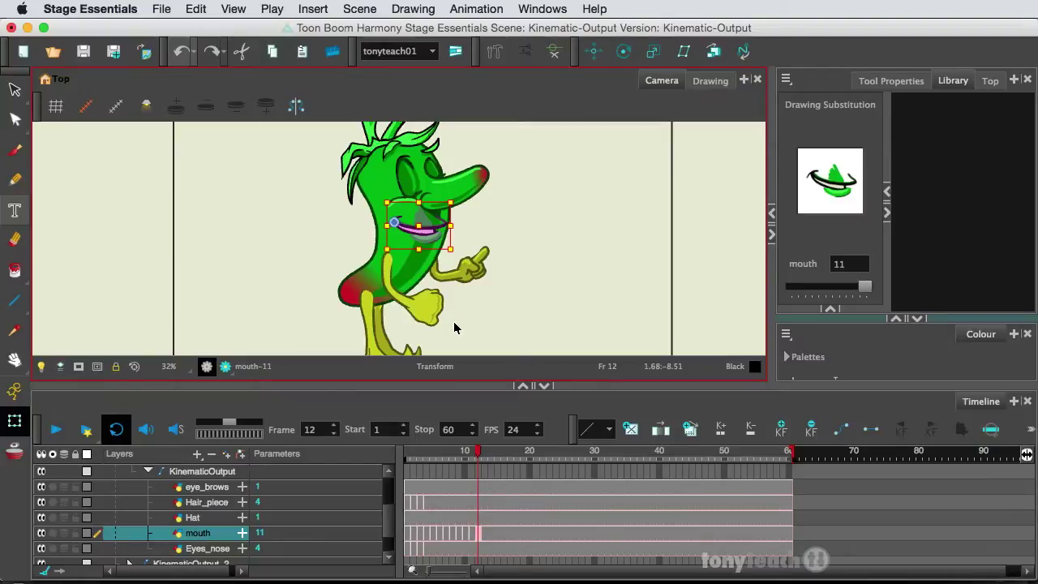
# Rename the mouth drawing on frame 1 to A.
pyautogui.click(410, 532)
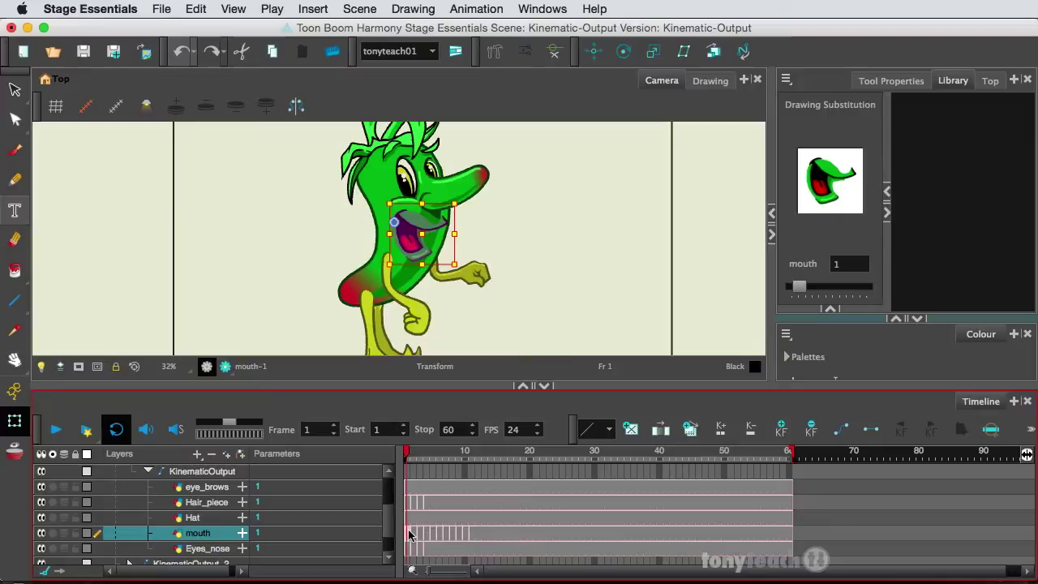
pyautogui.press('super')
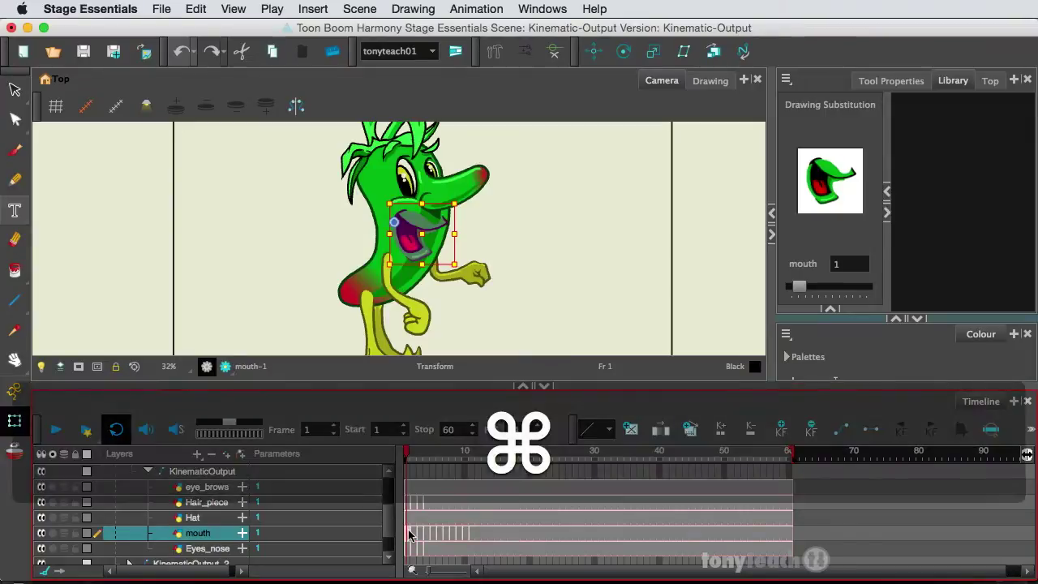
pyautogui.press('super+d')
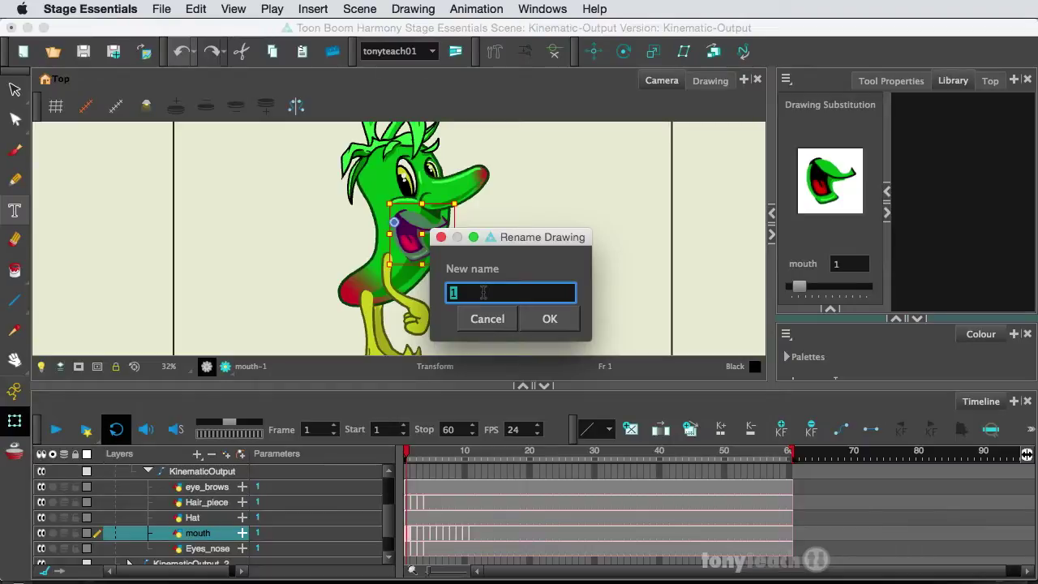
pyautogui.write('A')
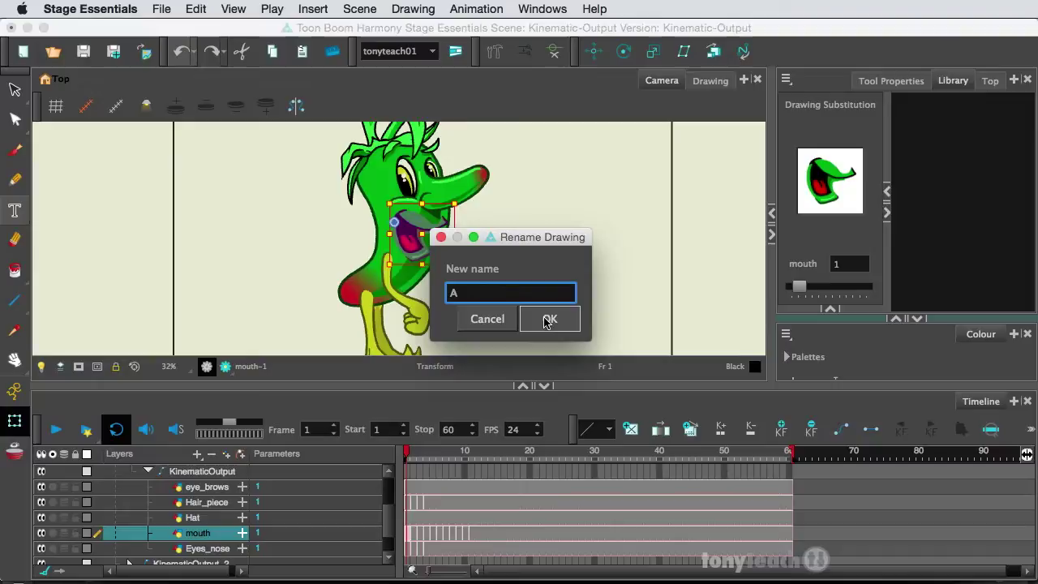
pyautogui.click(550, 320)
# Compare mouth A on frame 1 with the narrow closed mouth on frame 2.
pyautogui.click(414, 535)
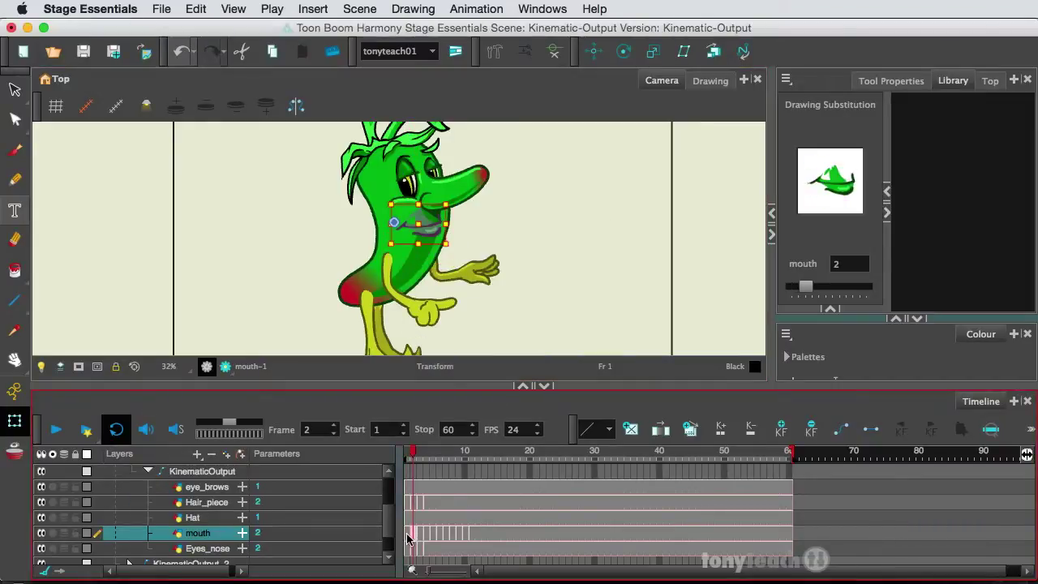
pyautogui.click(407, 535)
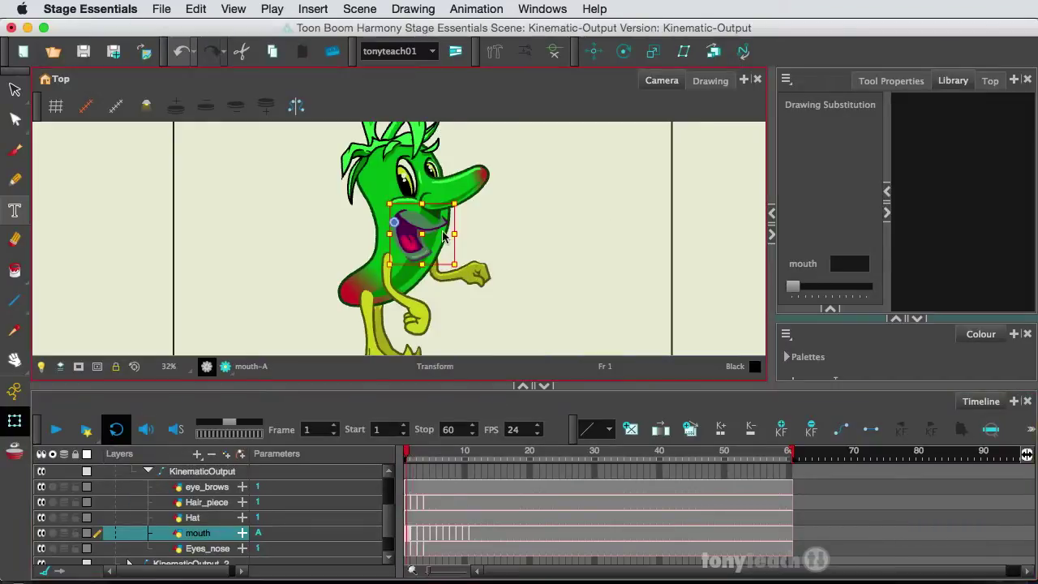
pyautogui.click(414, 535)
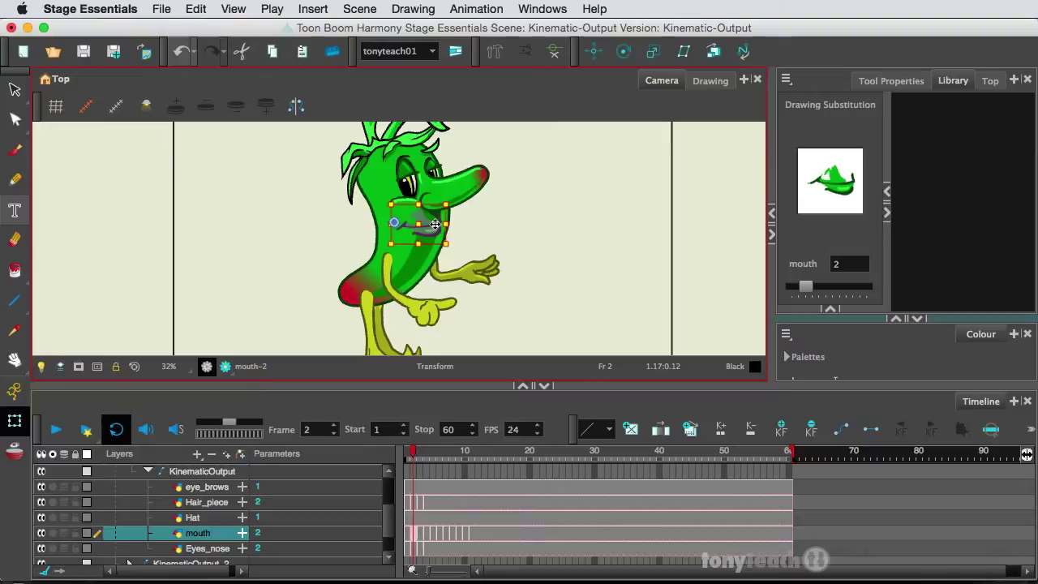
# Open the Harmony 12 Essentials Getting Started Guide PDF via Help > Getting Started.
pyautogui.click(596, 9)
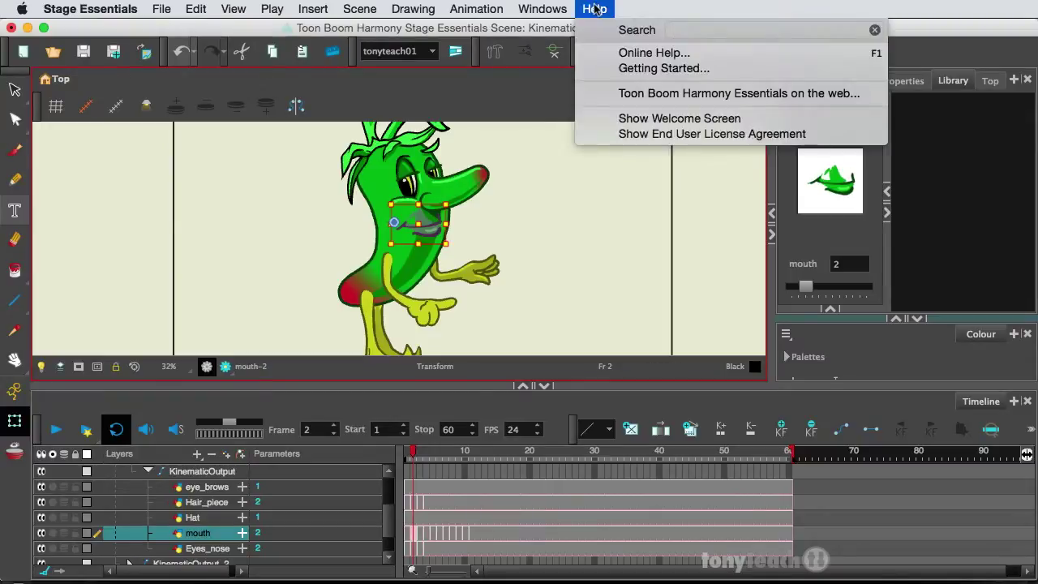
pyautogui.click(652, 68)
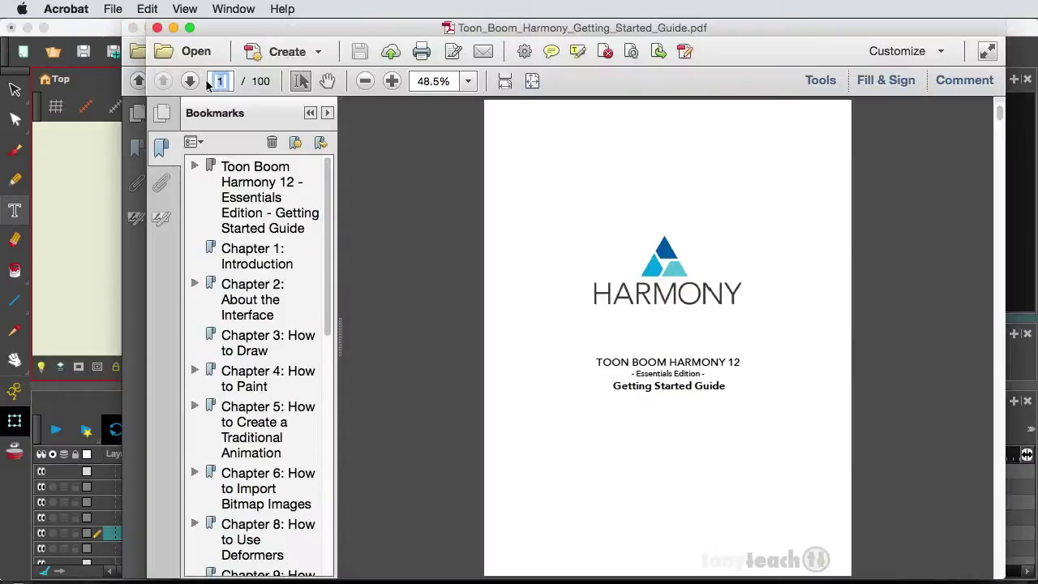
# Jump to the page 70 lip-sync mouth chart and set the zoom to 100%.
pyautogui.write('70')
pyautogui.press('Return')
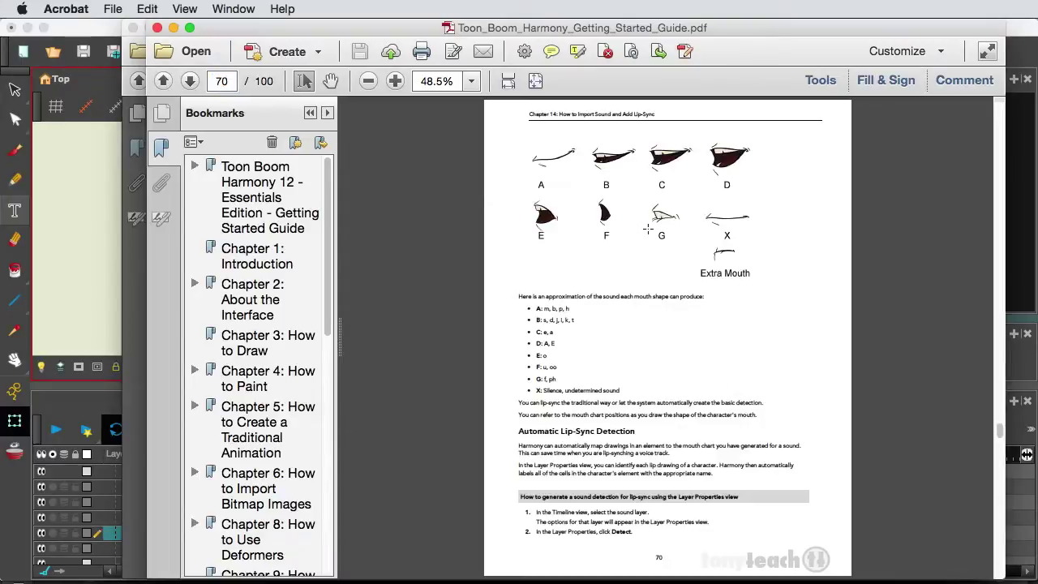
pyautogui.scroll(1, 648, 229)
pyautogui.scroll(1, 647, 228)
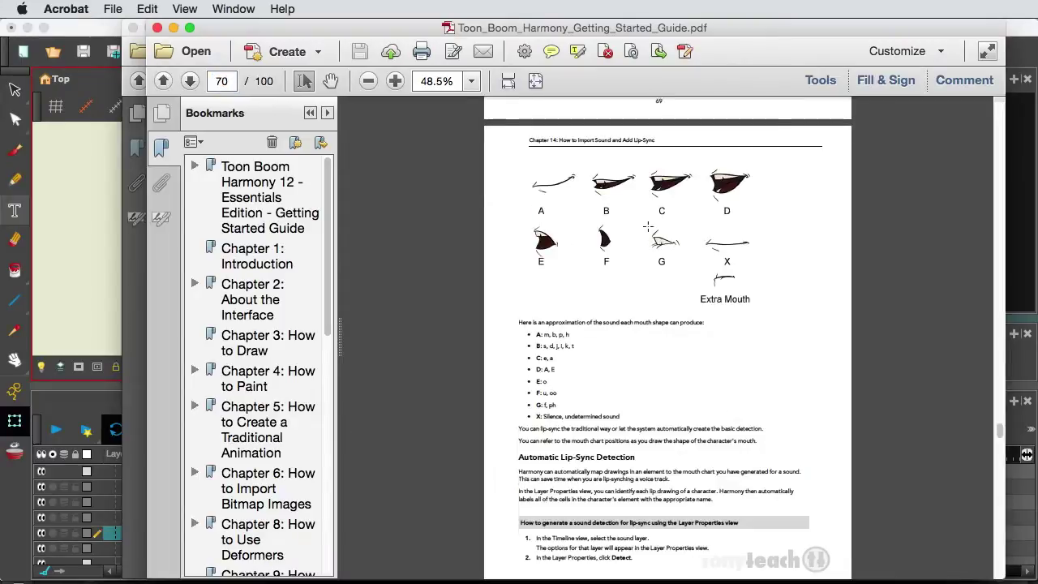
pyautogui.scroll(1, 646, 228)
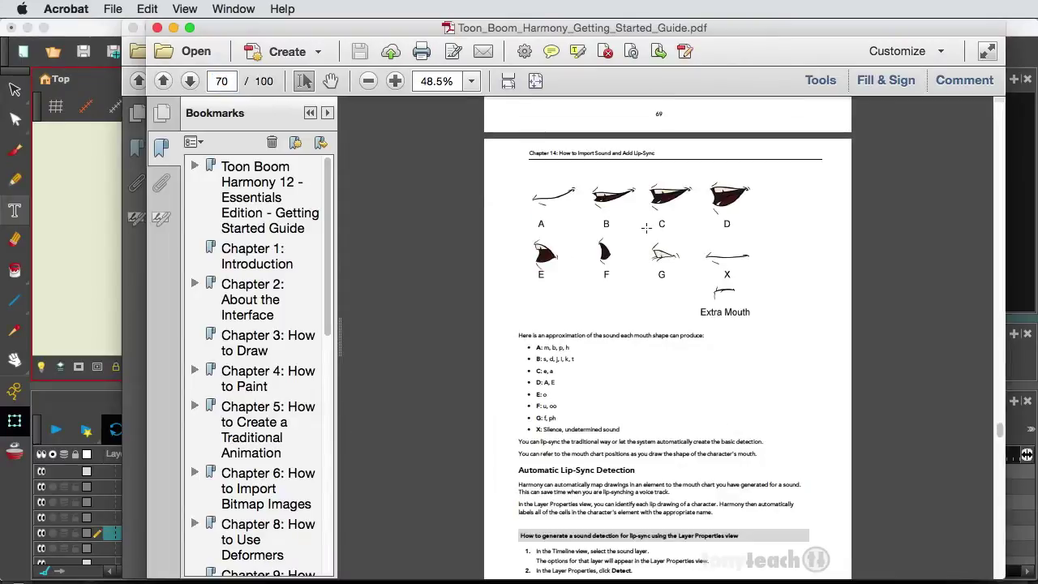
pyautogui.click(480, 85)
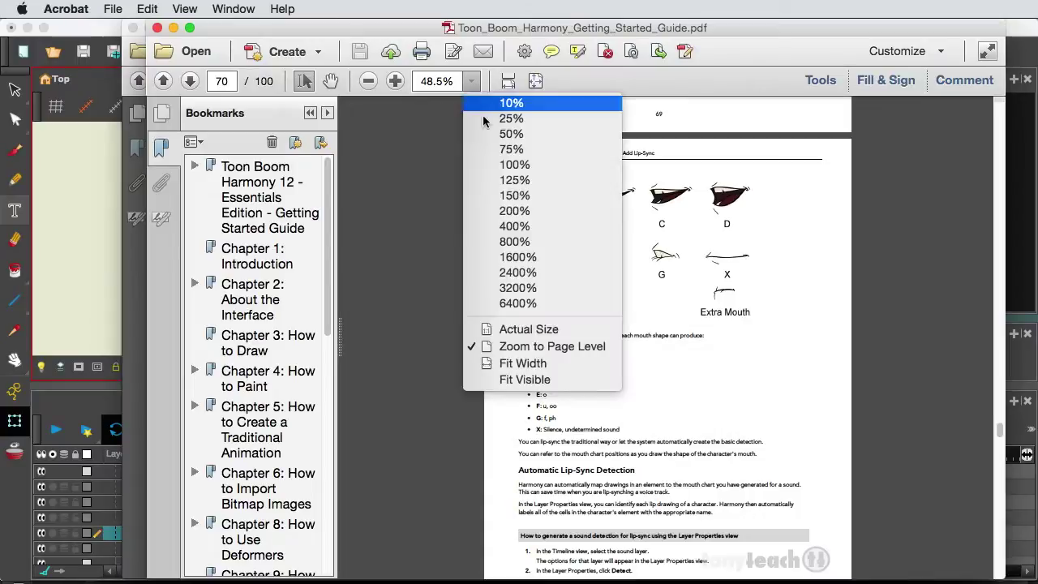
pyautogui.click(523, 164)
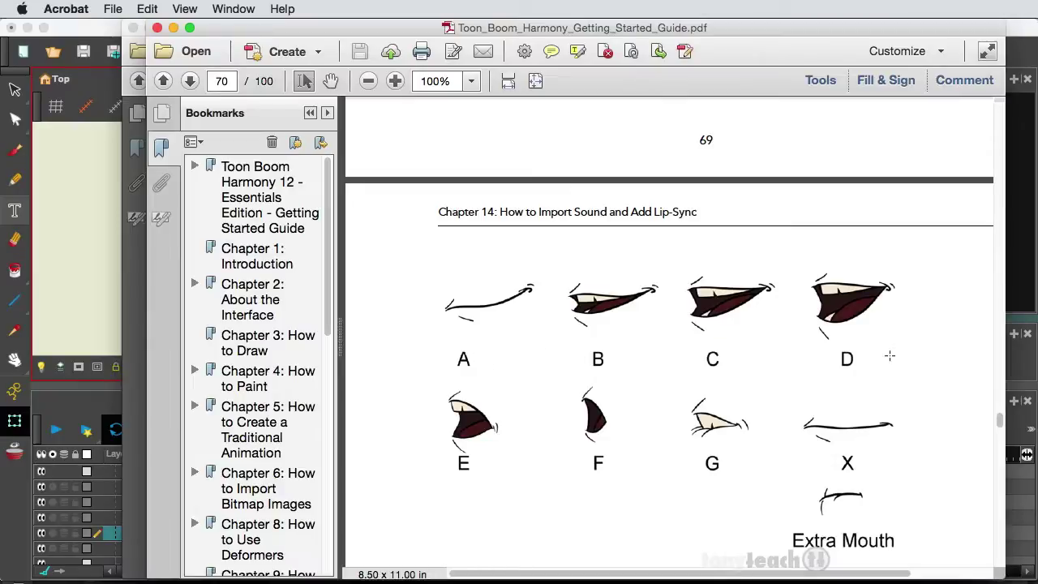
# Back in Harmony, rename the frame 3 mouth drawing to C.
pyautogui.click(71, 309)
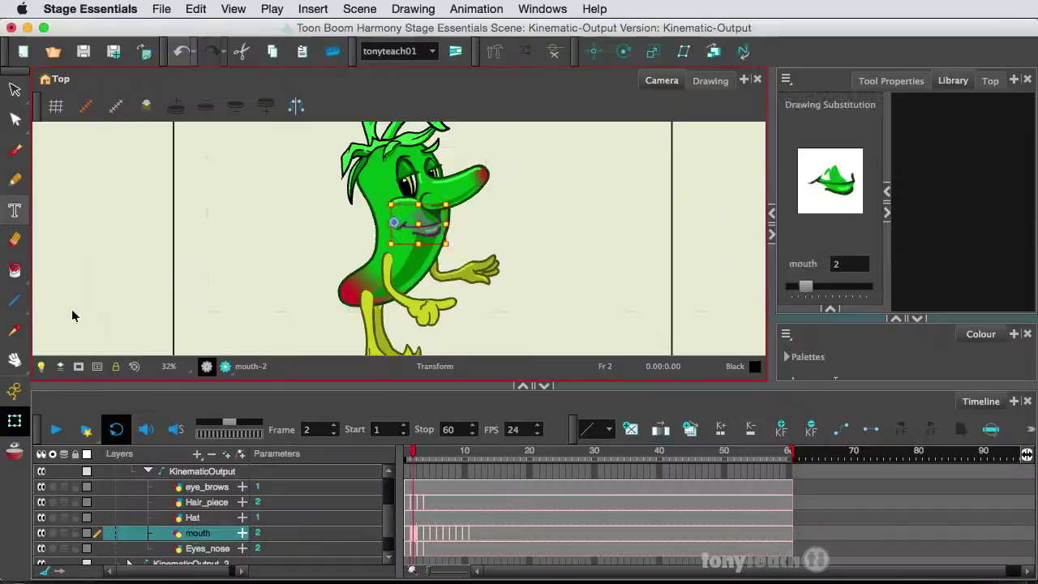
pyautogui.click(421, 534)
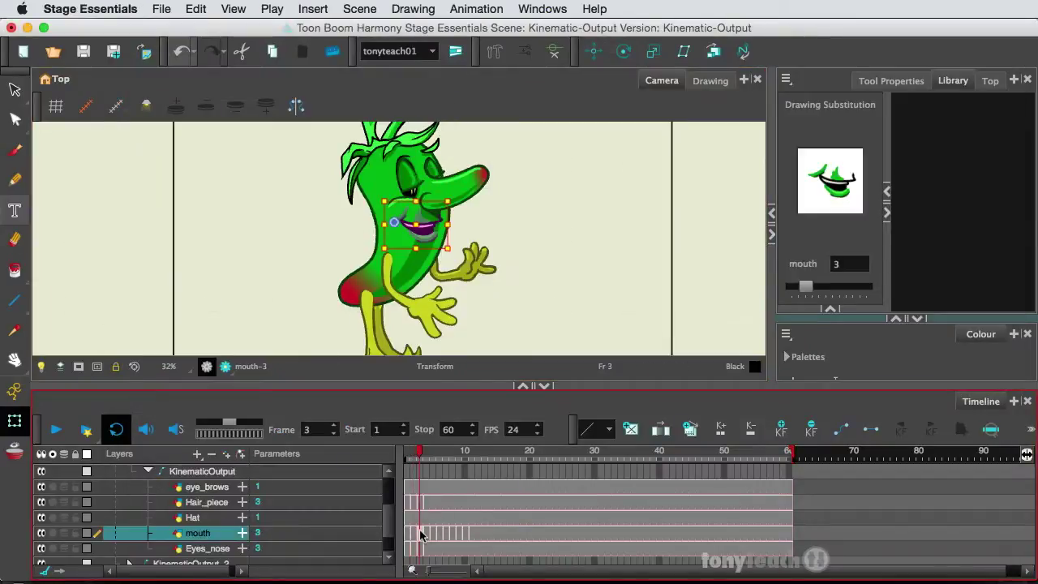
pyautogui.press('super+d')
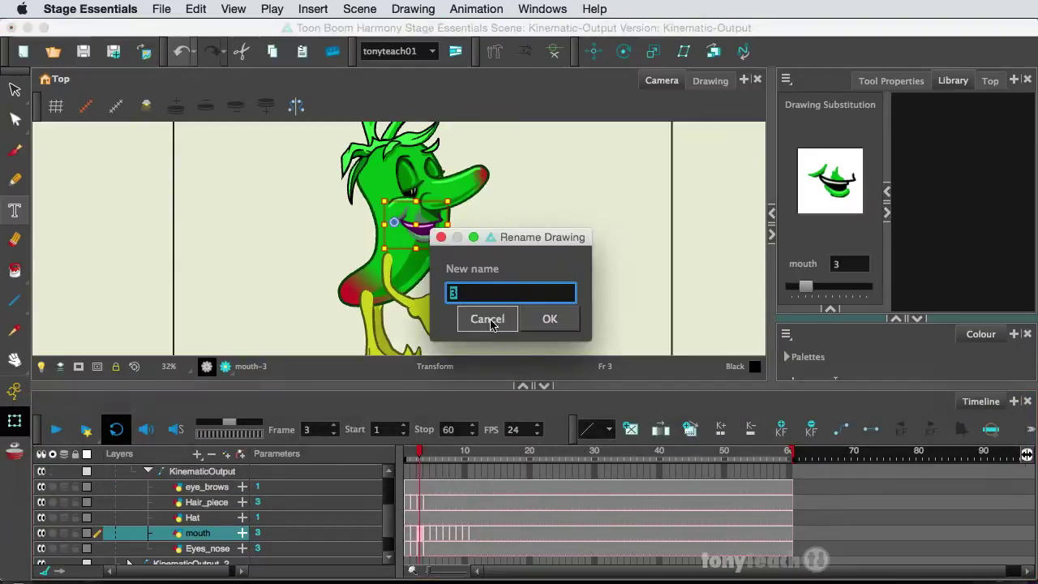
pyautogui.write('C')
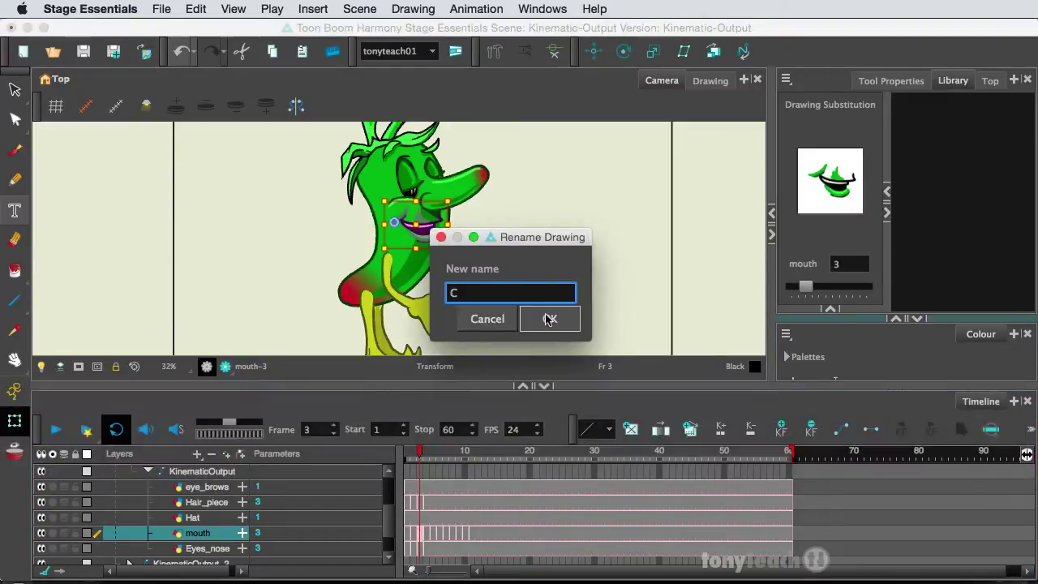
pyautogui.click(550, 320)
# Rename the frame 4 mouth drawing to D.
pyautogui.click(428, 533)
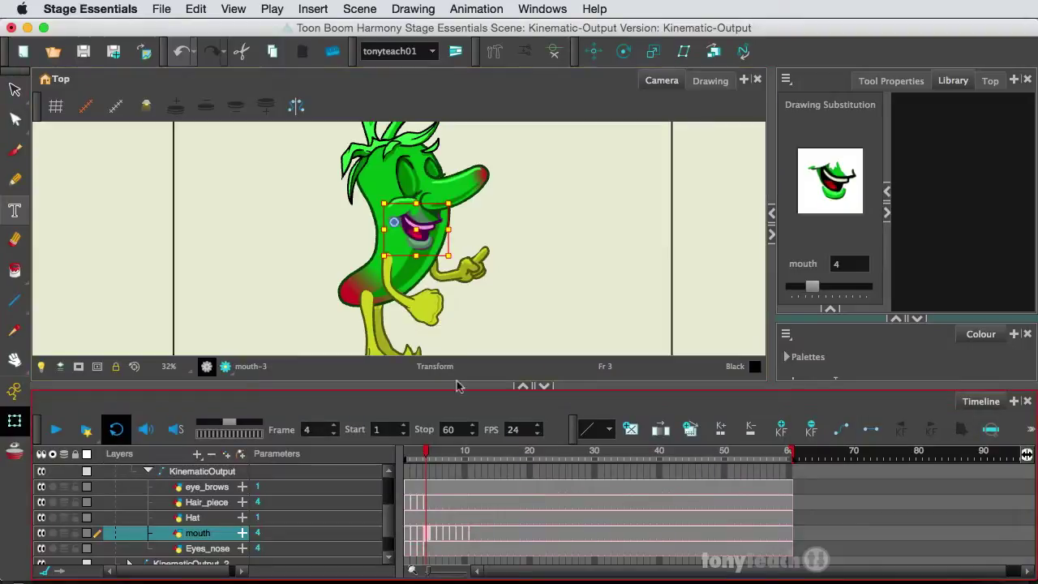
pyautogui.press('super+d')
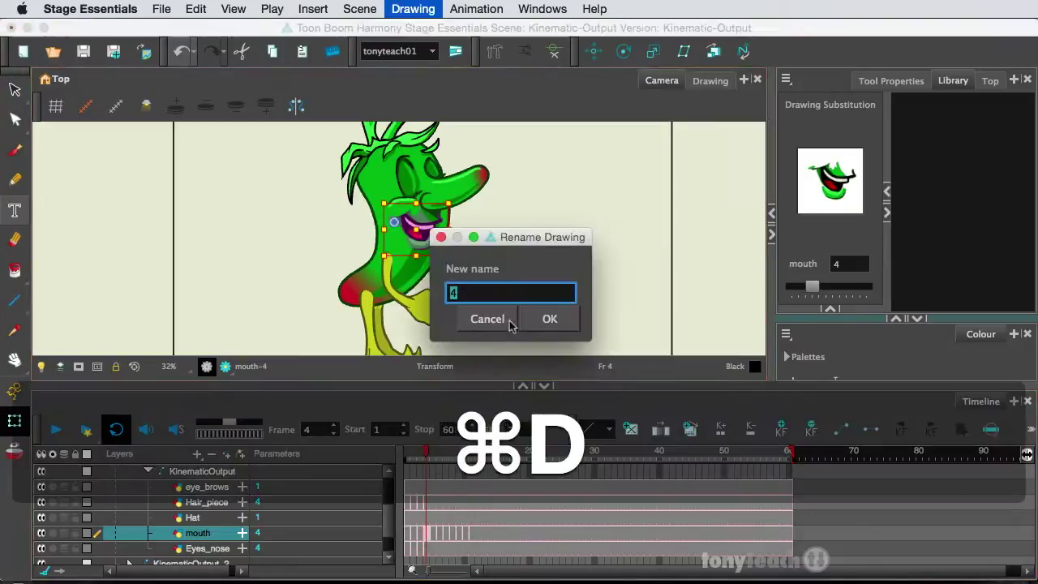
pyautogui.press('shift')
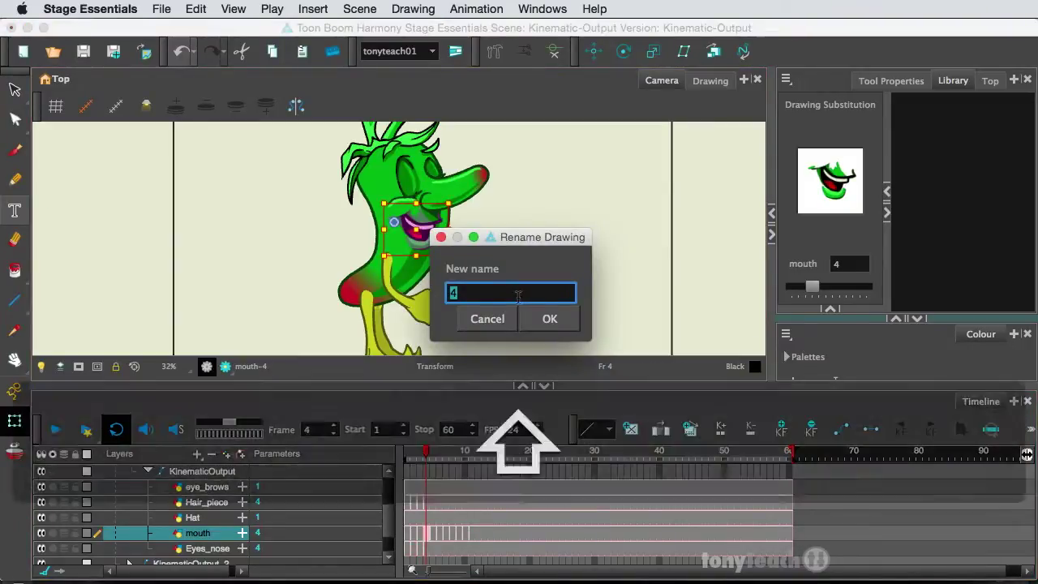
pyautogui.write('D')
pyautogui.click(550, 319)
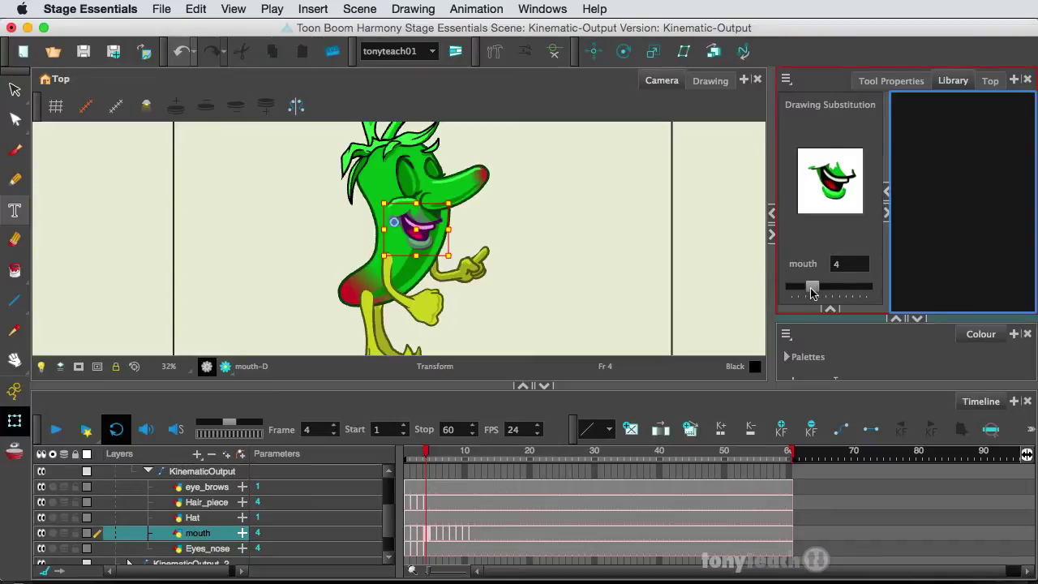
# Cycle frame 4's mouth through substitutions with the slider and =/- keys, ending on drawing 11.
pyautogui.moveTo(812, 292)
pyautogui.mouseDown()
pyautogui.moveTo(870, 298)
pyautogui.moveTo(854, 291)
pyautogui.moveTo(864, 290)
pyautogui.mouseUp()
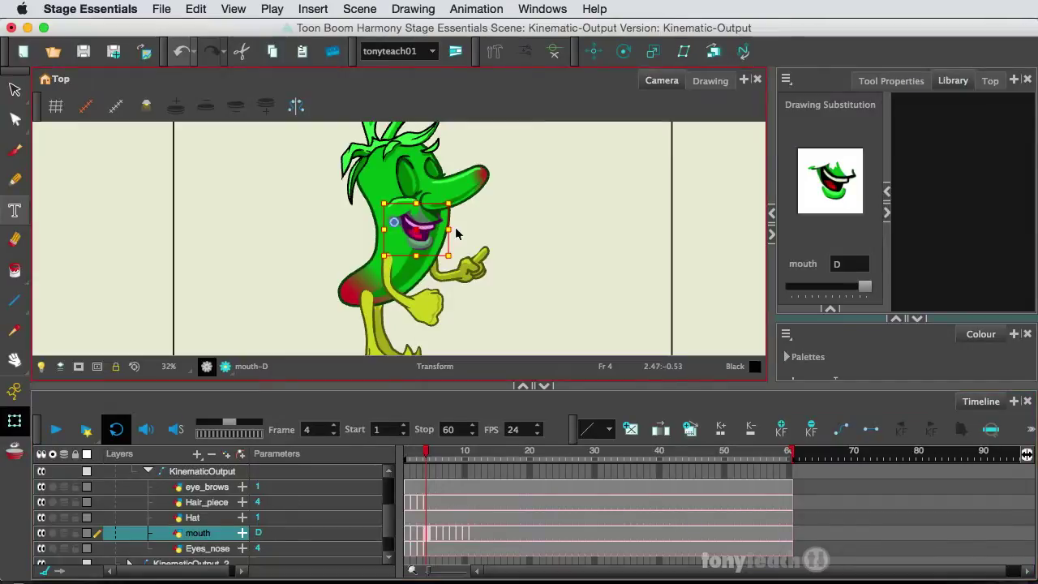
pyautogui.press('=')
pyautogui.press('=')
pyautogui.press('-')
pyautogui.press('-')
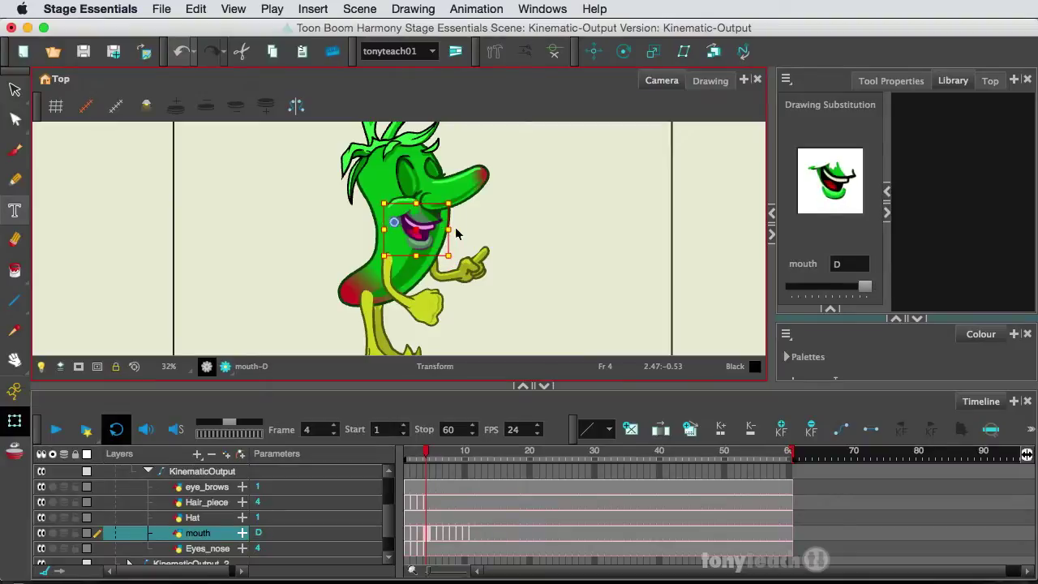
pyautogui.press('-')
pyautogui.press('-')
pyautogui.press('-')
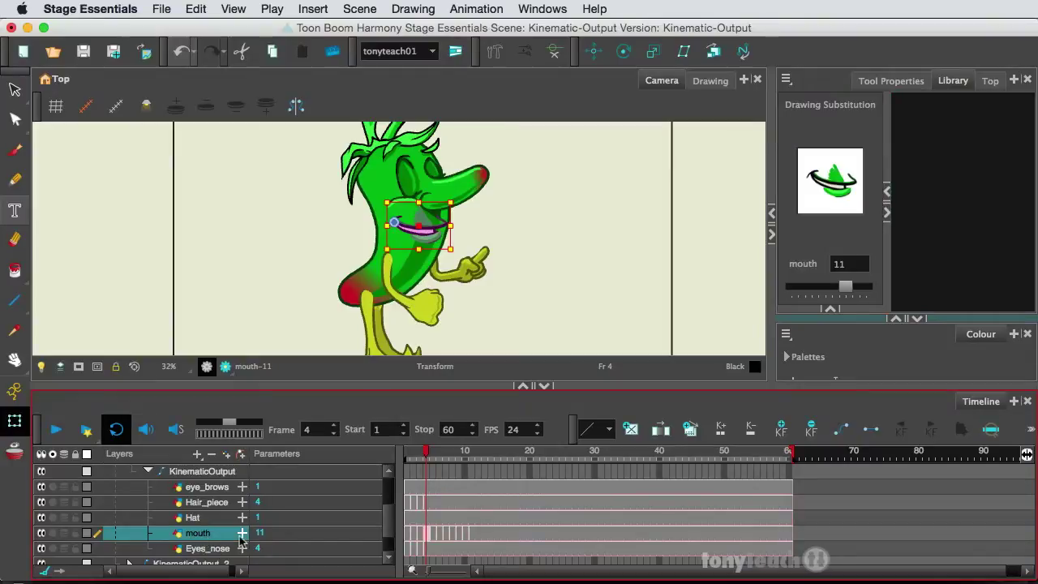
pyautogui.click(45, 574)
pyautogui.click(46, 574)
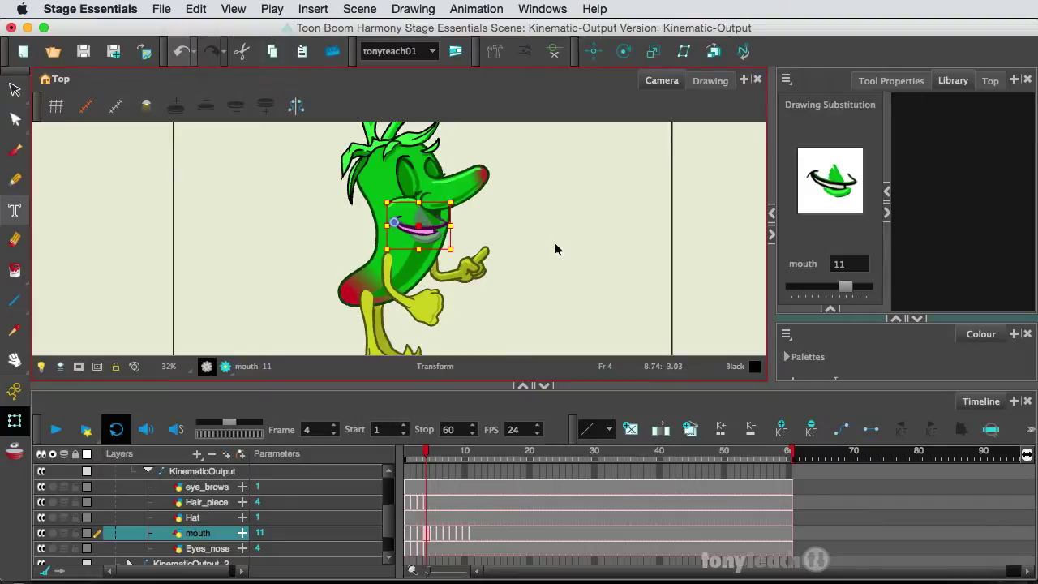
# Scrub the Timeline across frames 1–4 and settle on frame 1, where Pepper shows mouth A.
pyautogui.click(434, 473)
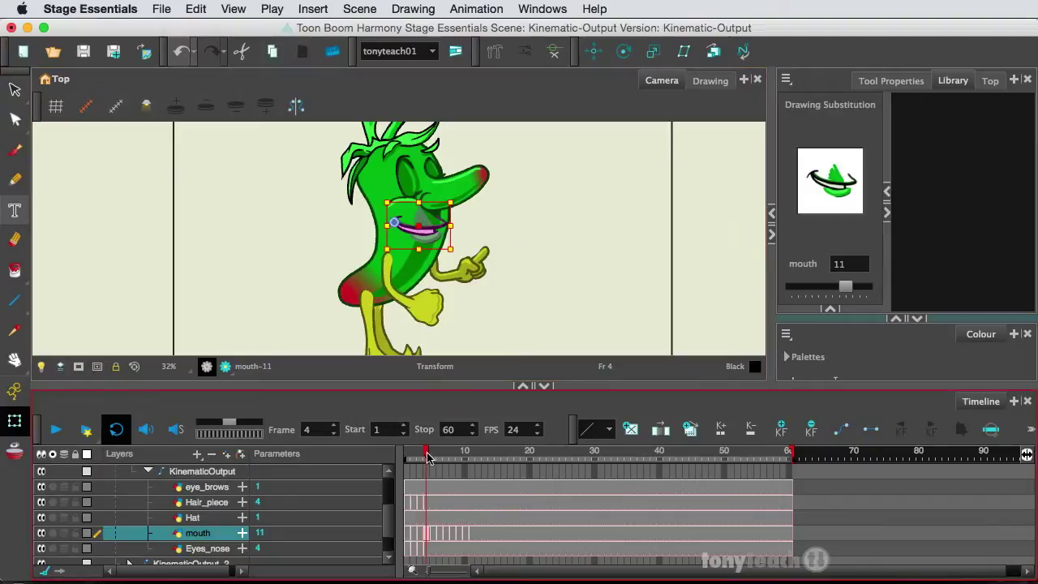
pyautogui.click(412, 456)
pyautogui.moveTo(412, 456); pyautogui.dragTo(415, 460)
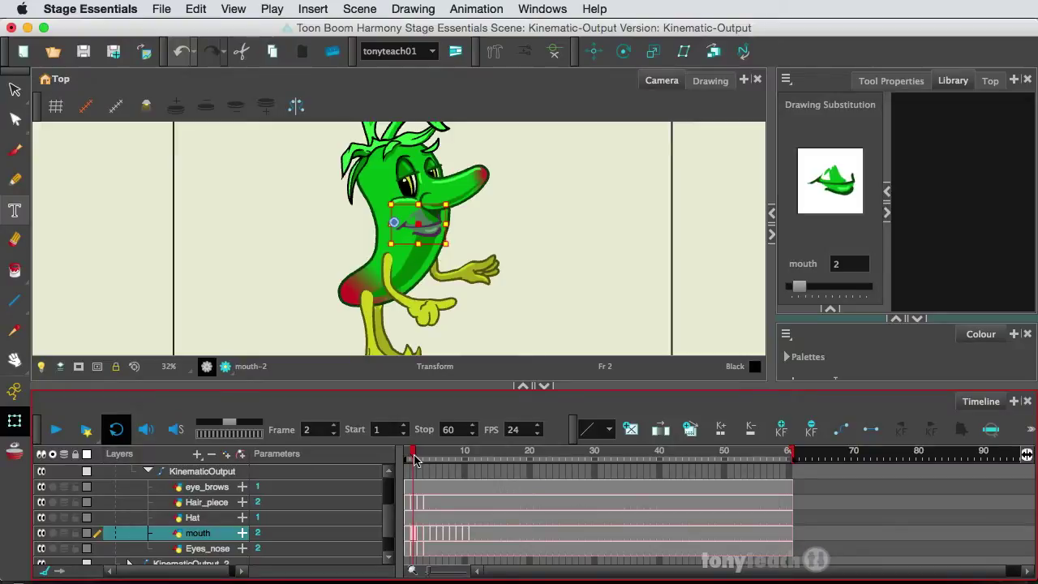
pyautogui.moveTo(415, 460)
pyautogui.mouseDown()
pyautogui.moveTo(425, 460)
pyautogui.moveTo(407, 459)
pyautogui.mouseUp()
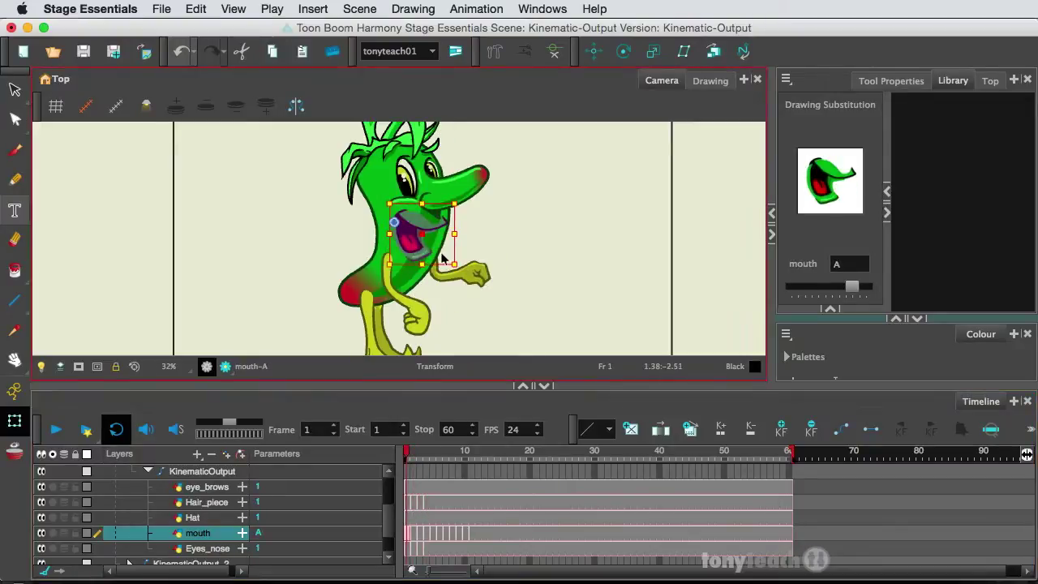
# Select Pepper's body, display its bone deformer with the Transform tool, and drag the bones to bend it.
pyautogui.click(360, 283)
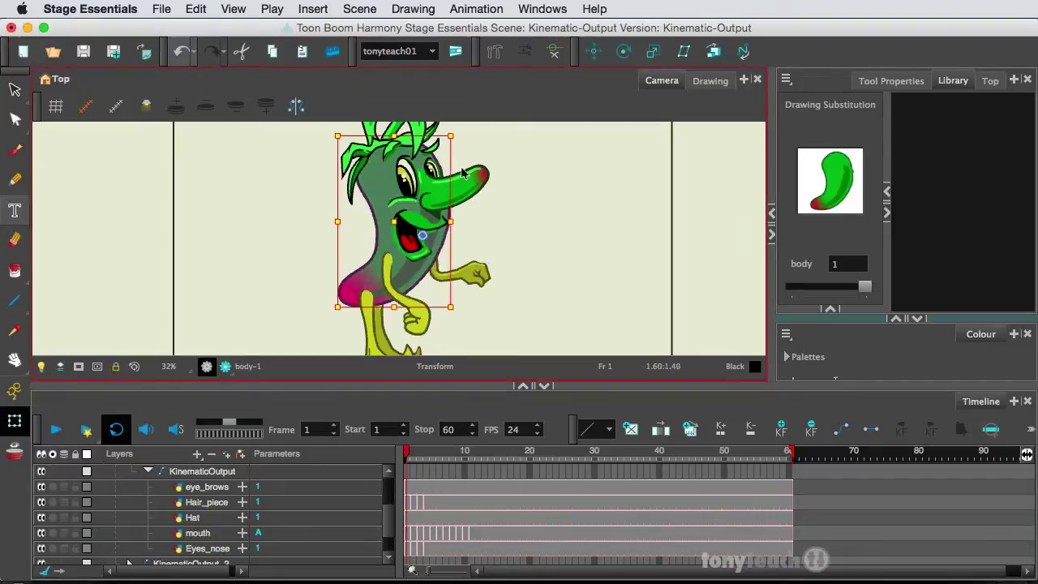
pyautogui.click(495, 52)
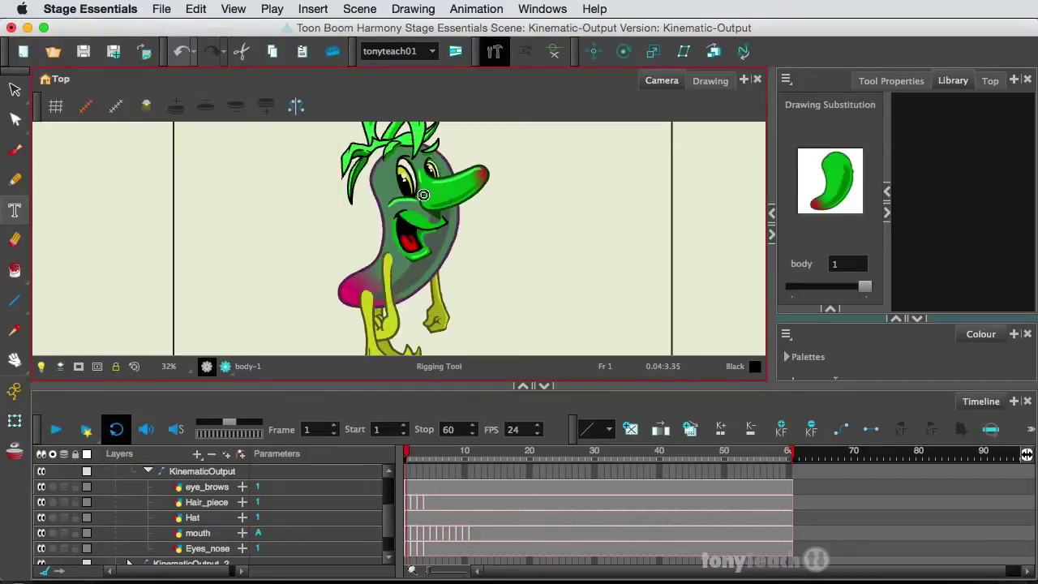
pyautogui.press('super+z')
pyautogui.click(14, 421)
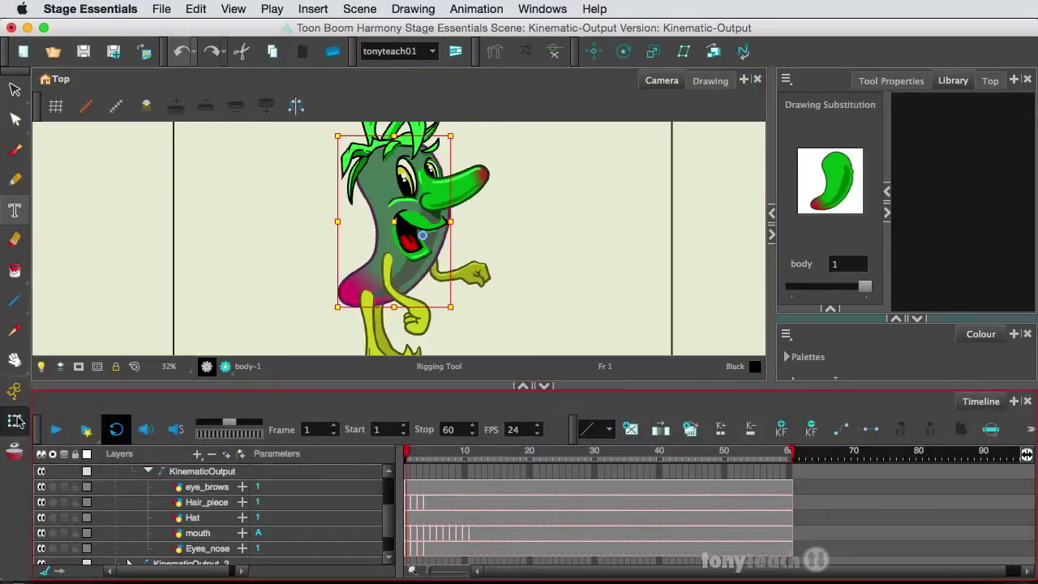
pyautogui.click(553, 53)
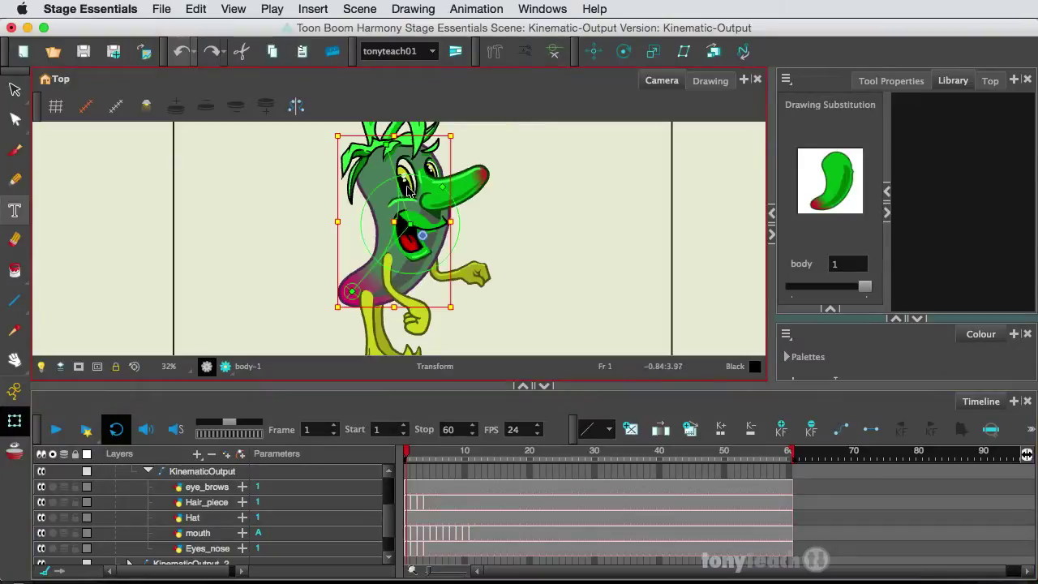
pyautogui.moveTo(408, 191)
pyautogui.mouseDown()
pyautogui.moveTo(400, 180)
pyautogui.moveTo(403, 188)
pyautogui.mouseUp()
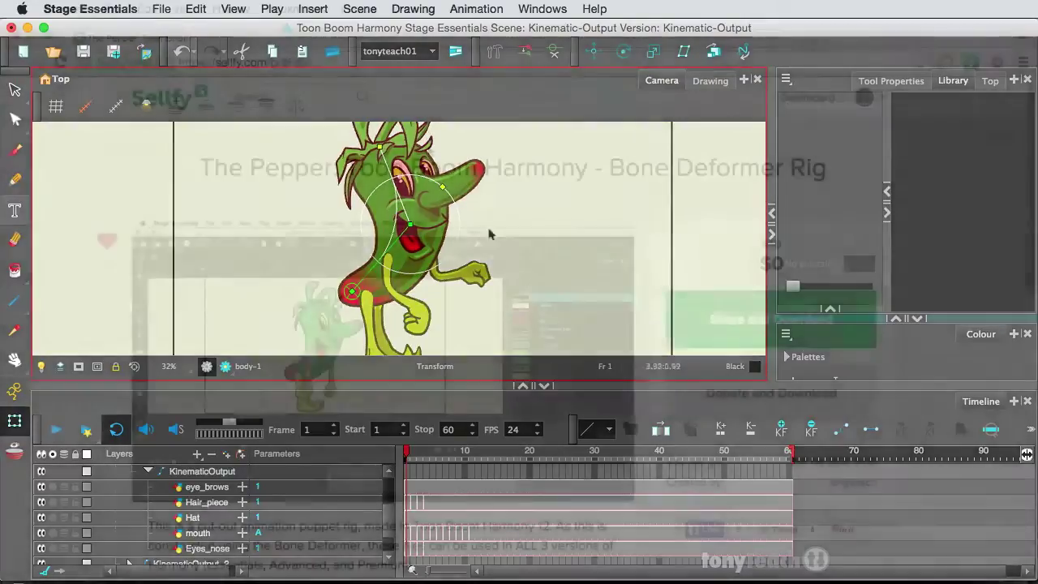